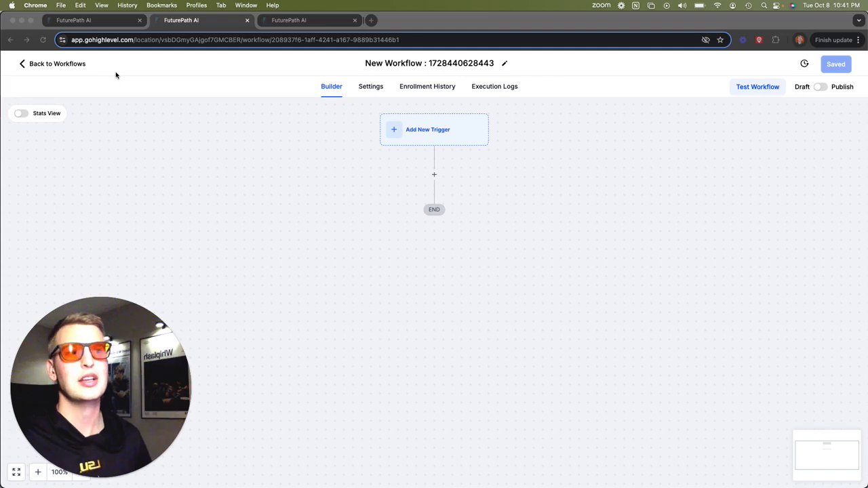
Examine the branching structure of the existing Handymen Cold Outreach workflow from its trigger down through the follow-up emails
click(98, 23)
drag(257, 224, 280, 224)
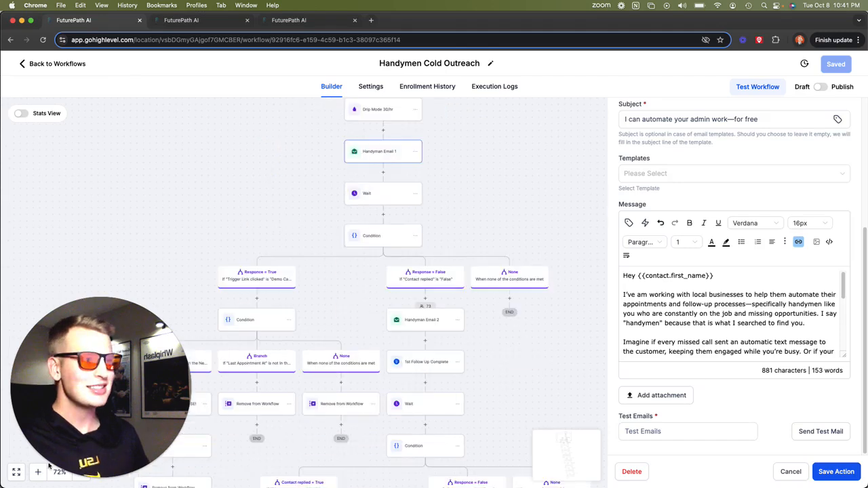
drag(90, 365, 101, 215)
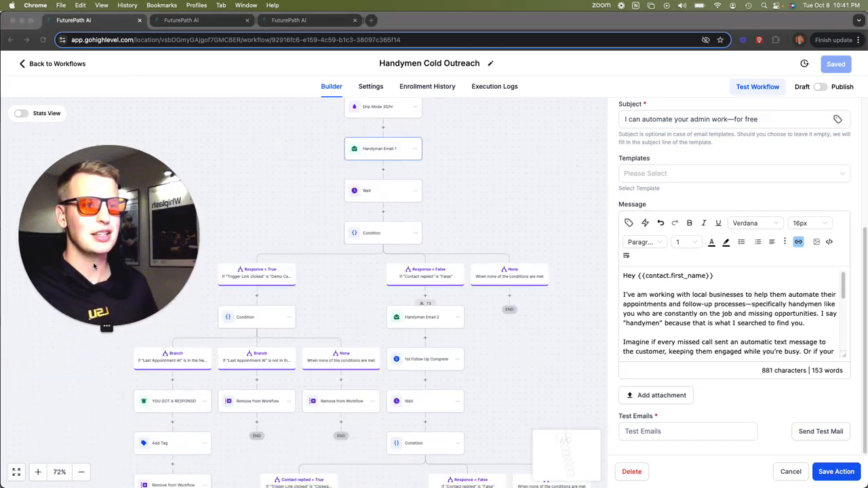
click(78, 474)
click(78, 474)
click(80, 474)
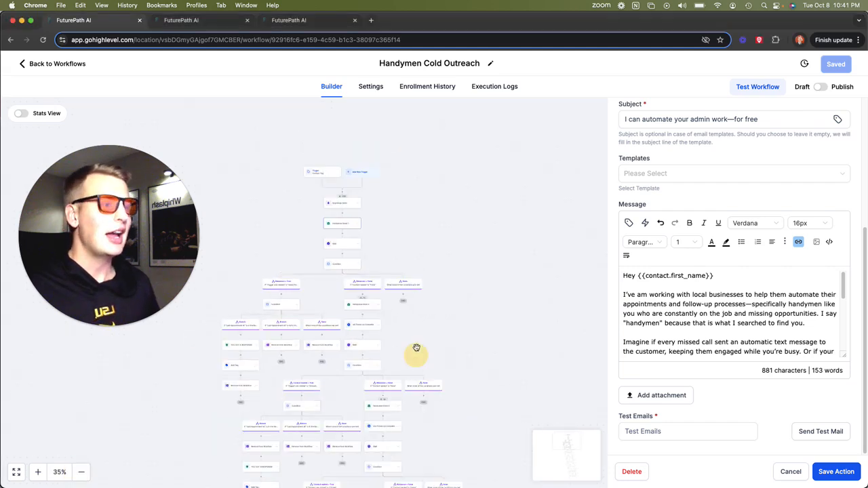
scroll(411, 316, down, 3)
drag(439, 313, 444, 301)
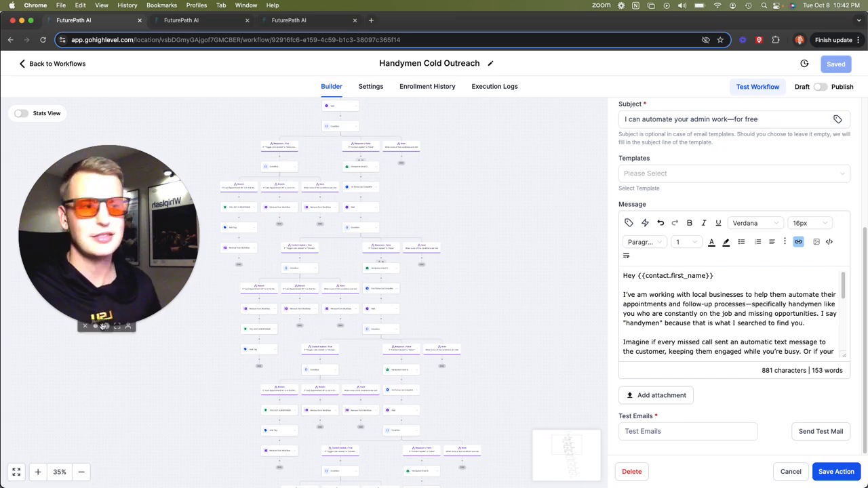
click(103, 326)
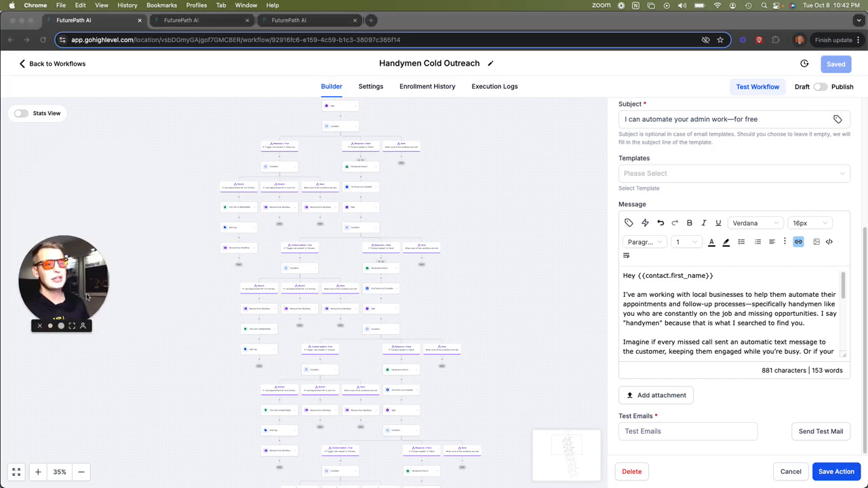
drag(80, 282, 72, 325)
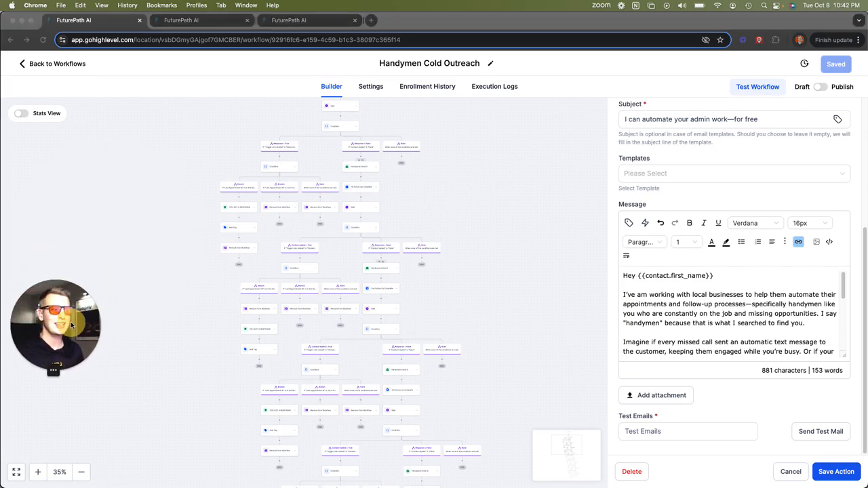
click(314, 166)
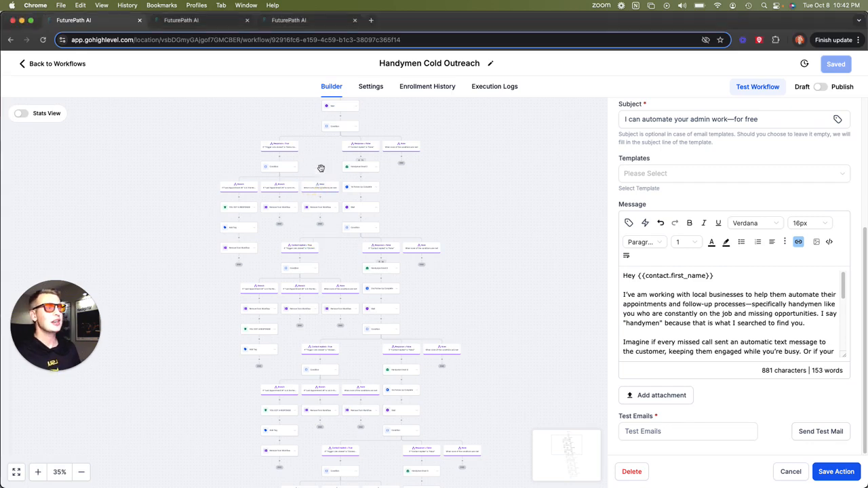
scroll(318, 197, up, 2)
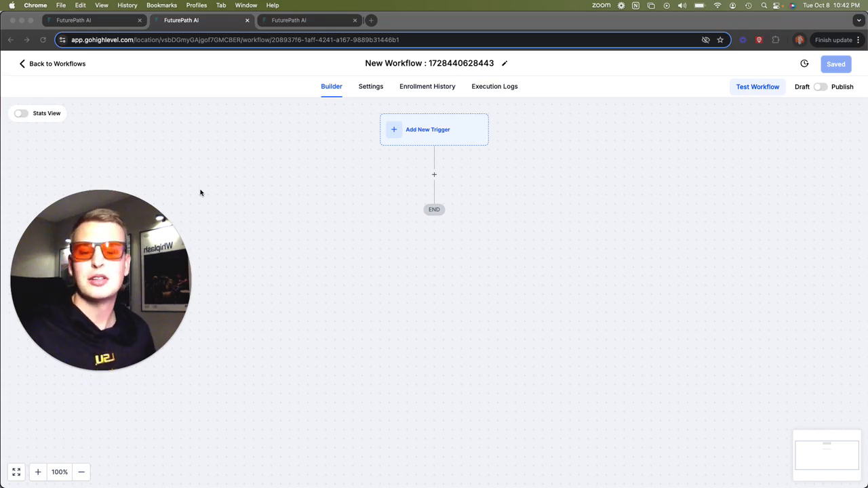
Start a new trigger in the empty new workflow and choose Contact Created as its type
click(447, 129)
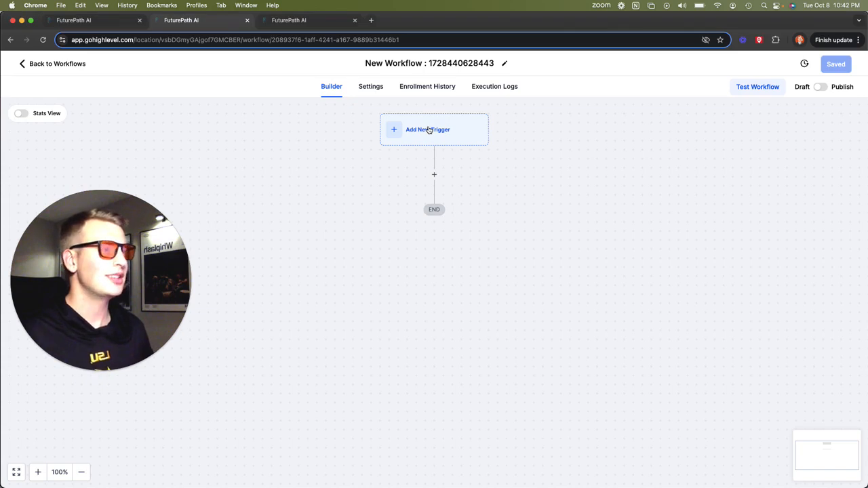
click(429, 129)
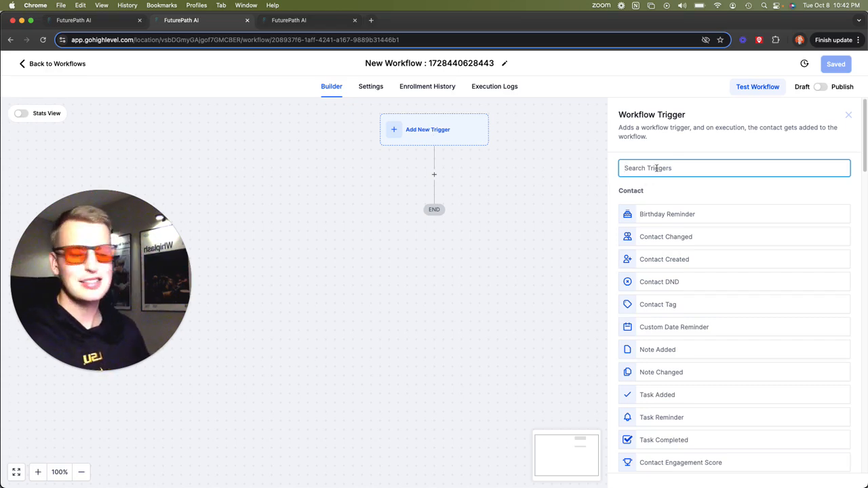
text(s)
key(BackSpace)
text(co)
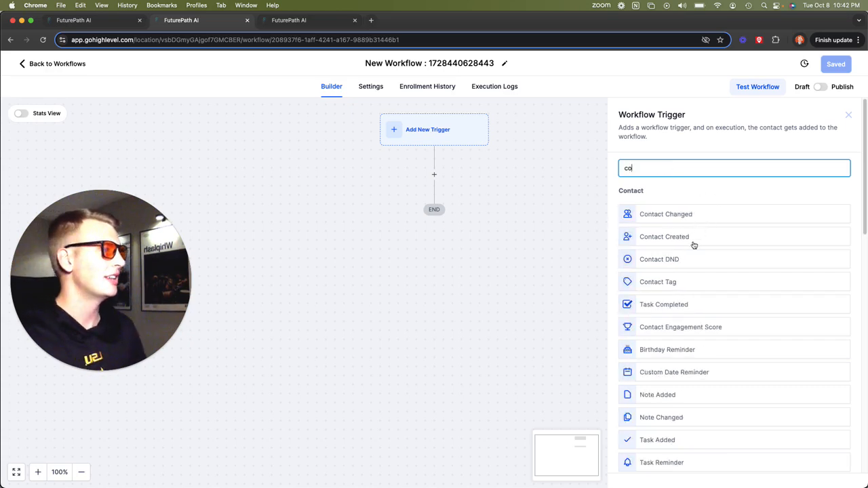
click(701, 237)
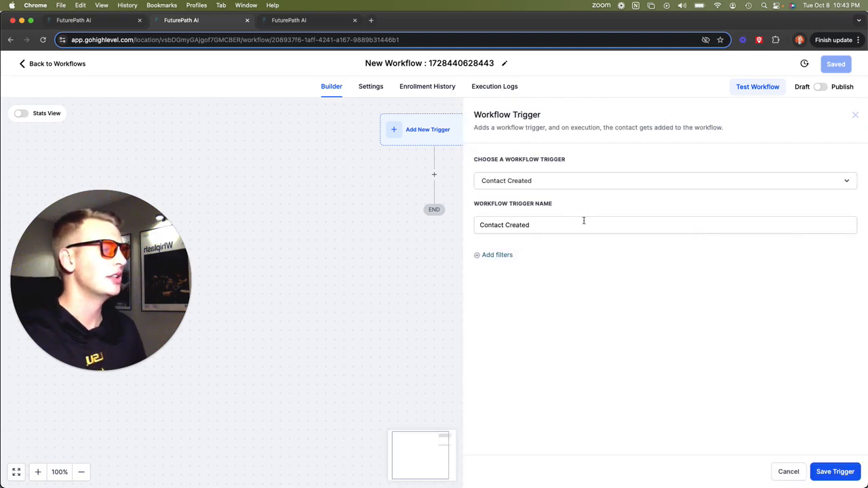
Filter the Contact Created trigger to contacts with the tag "outscraper handyman lead" and save the trigger
click(507, 255)
click(564, 270)
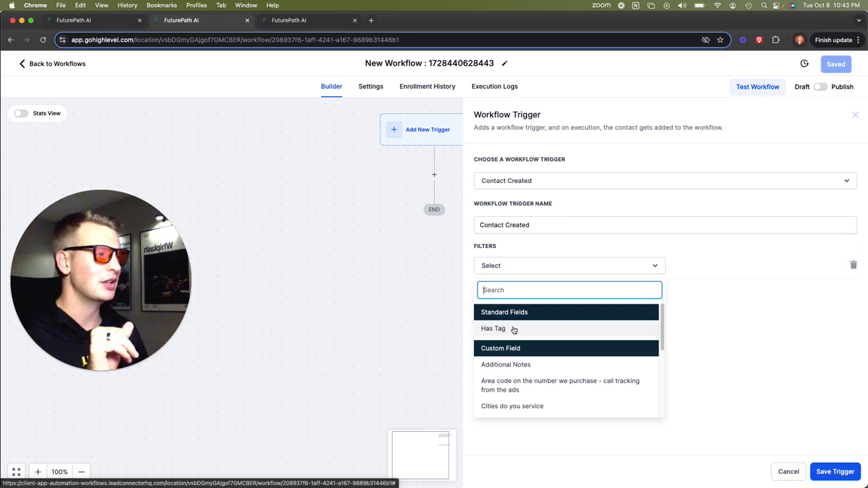
click(514, 330)
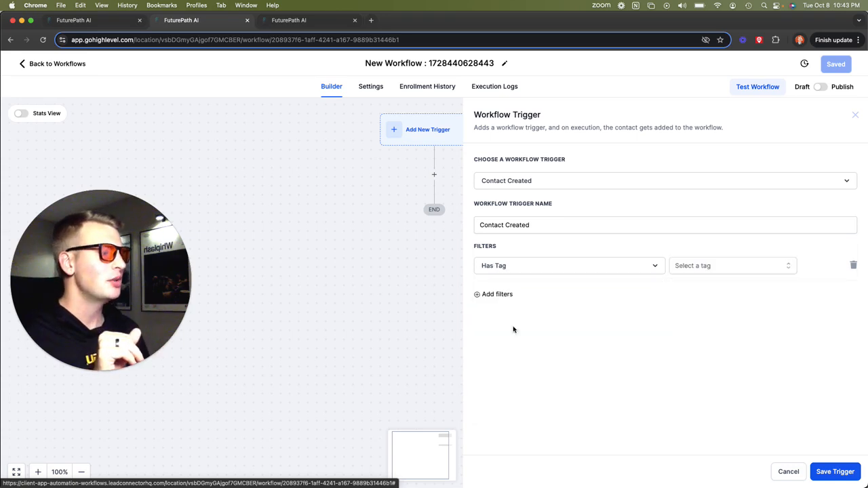
click(751, 265)
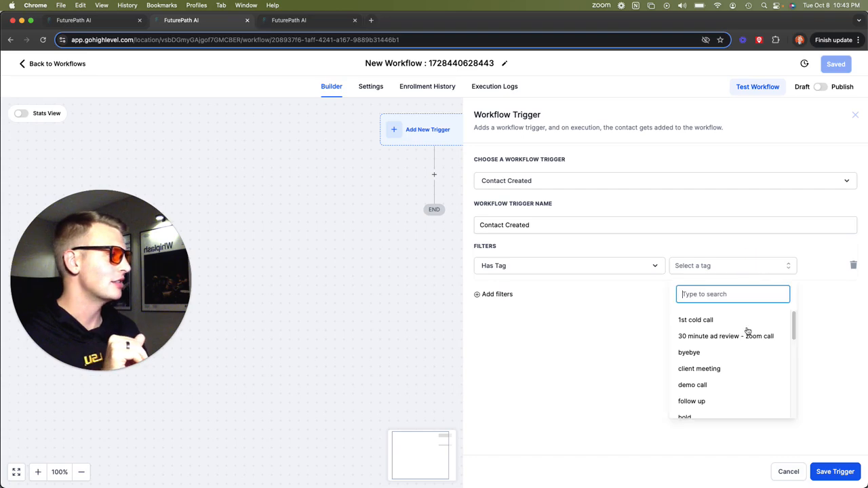
scroll(748, 333, down, 4)
scroll(750, 335, down, 3)
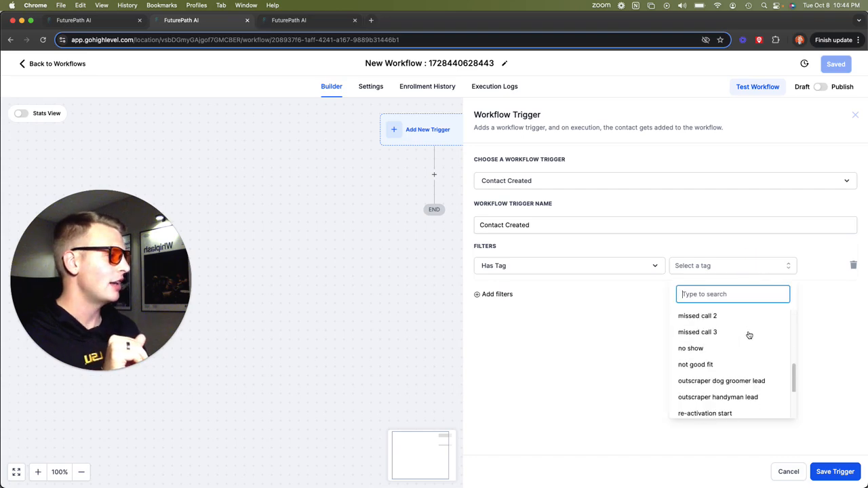
scroll(749, 335, down, 1)
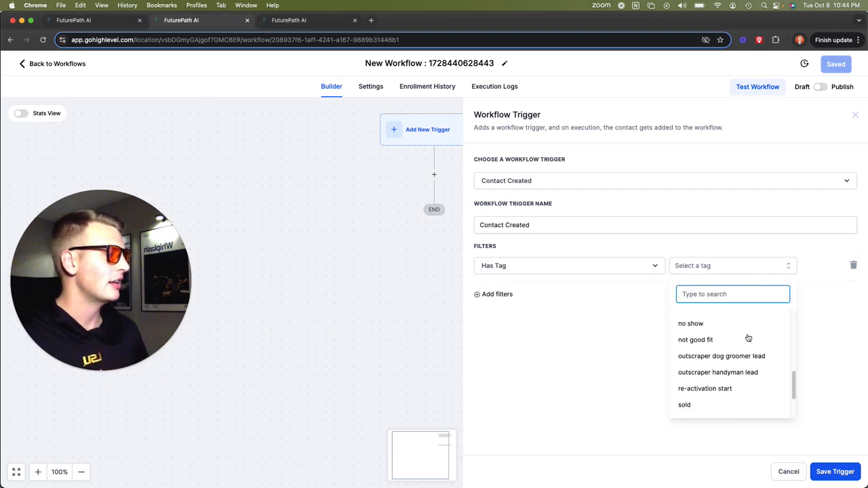
click(751, 373)
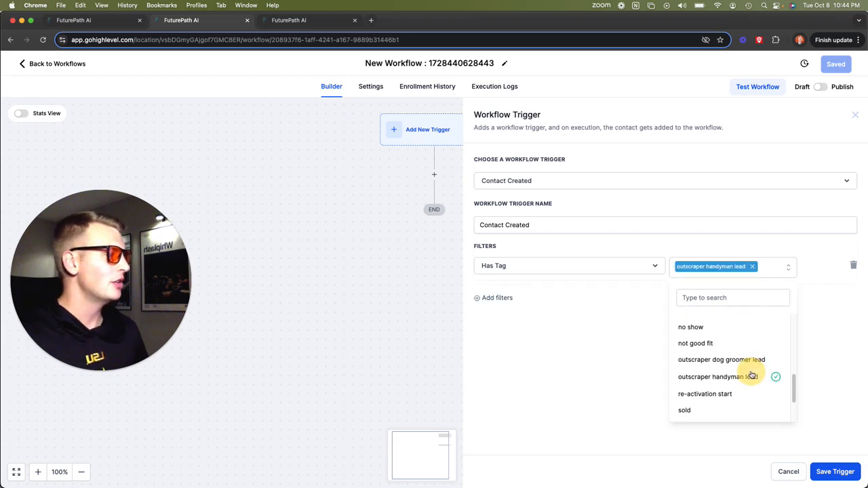
click(827, 470)
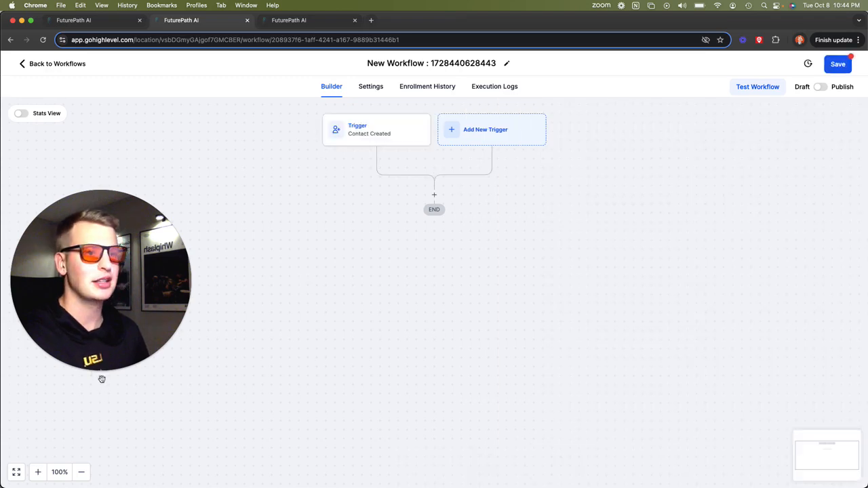
mouse_move(100, 372)
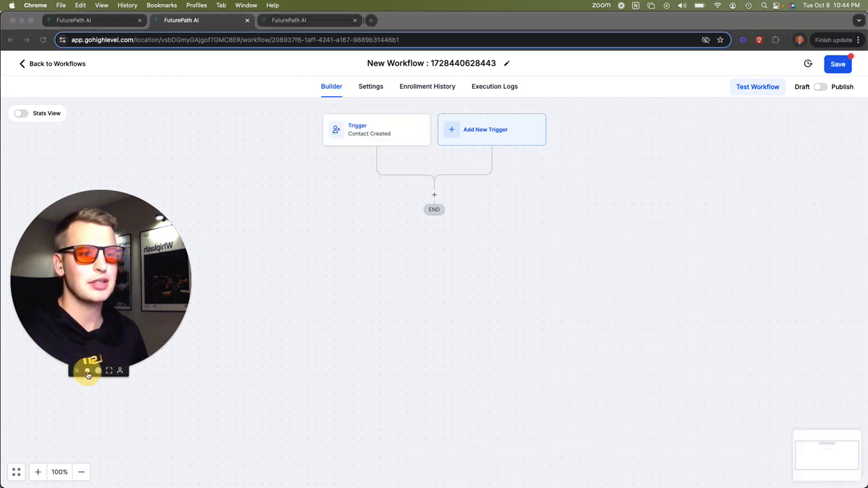
click(86, 370)
drag(85, 347, 82, 380)
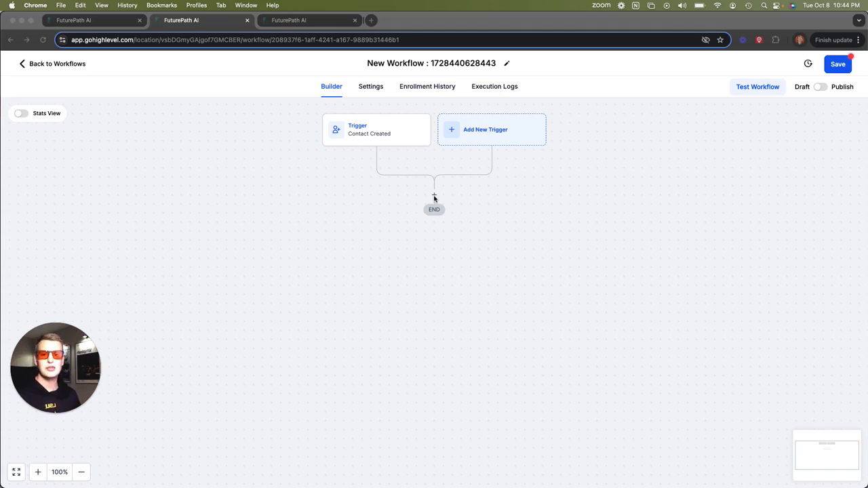
Insert a Drip action directly after the Contact Created trigger
click(462, 188)
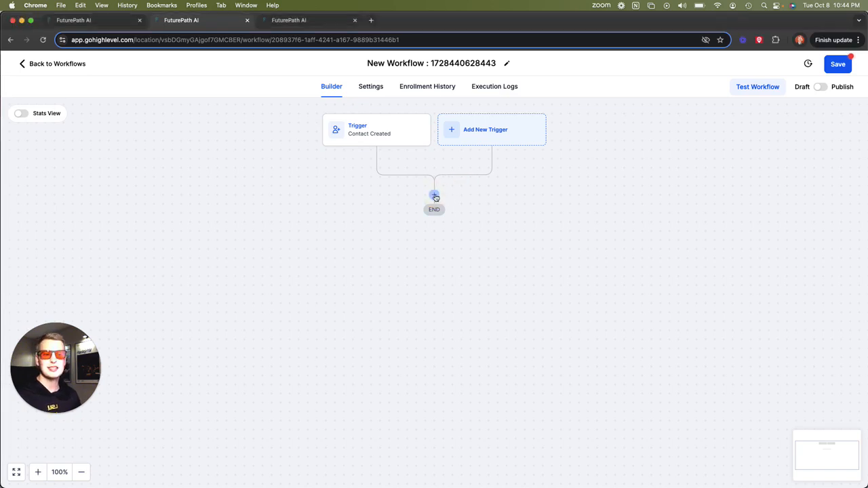
click(434, 196)
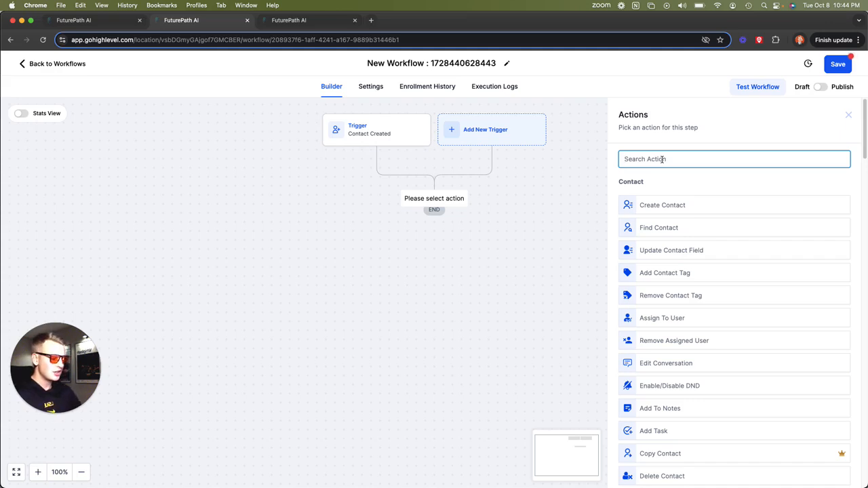
text(drip)
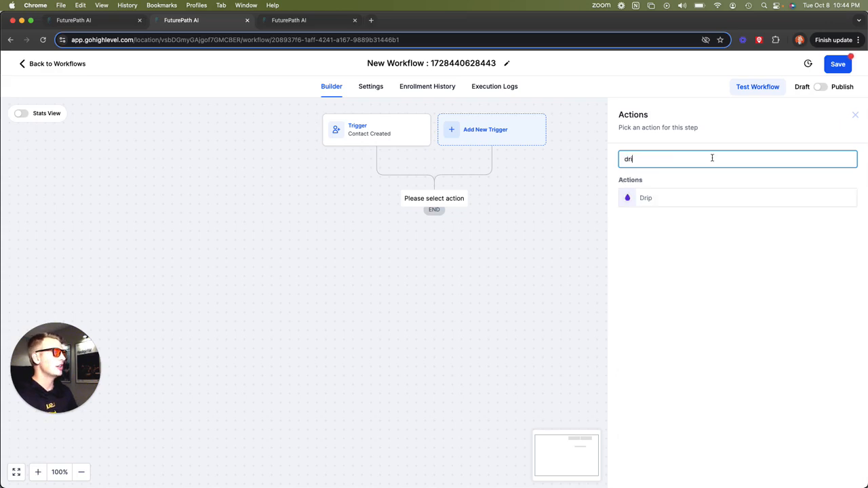
click(672, 196)
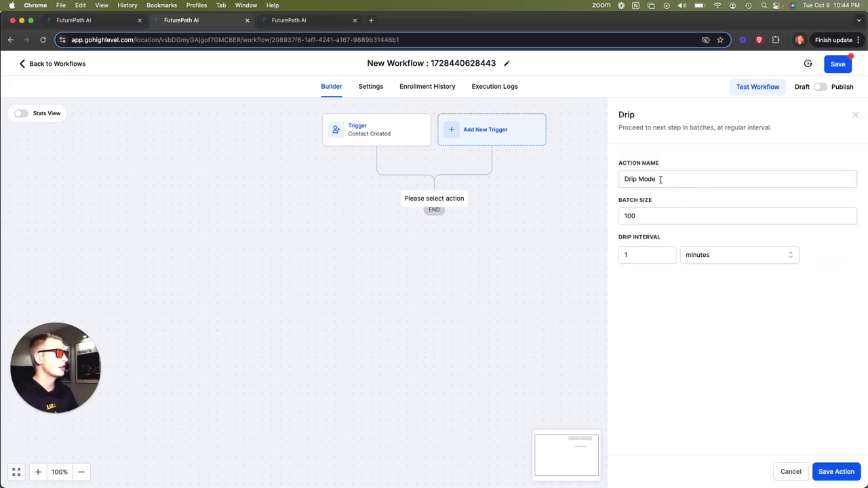
Set the Drip action's batch size to 10 and its interval to 1 hour, and save the action
drag(695, 217, 617, 215)
key(BackSpace)
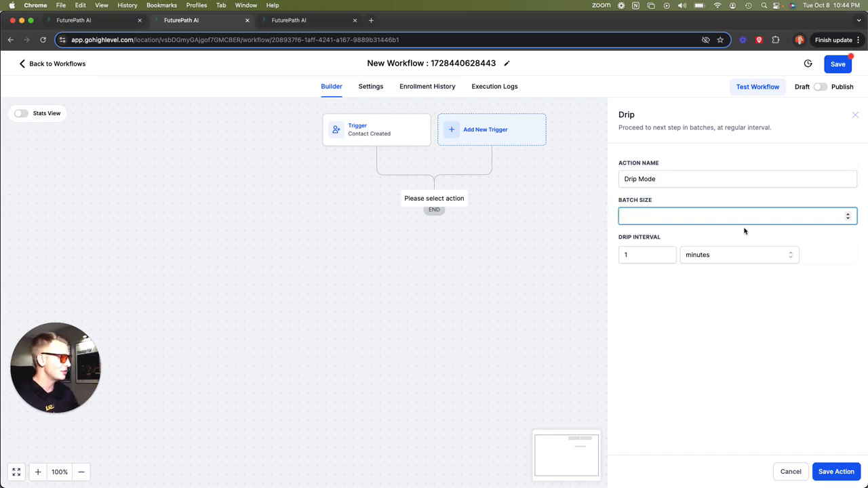
text(10)
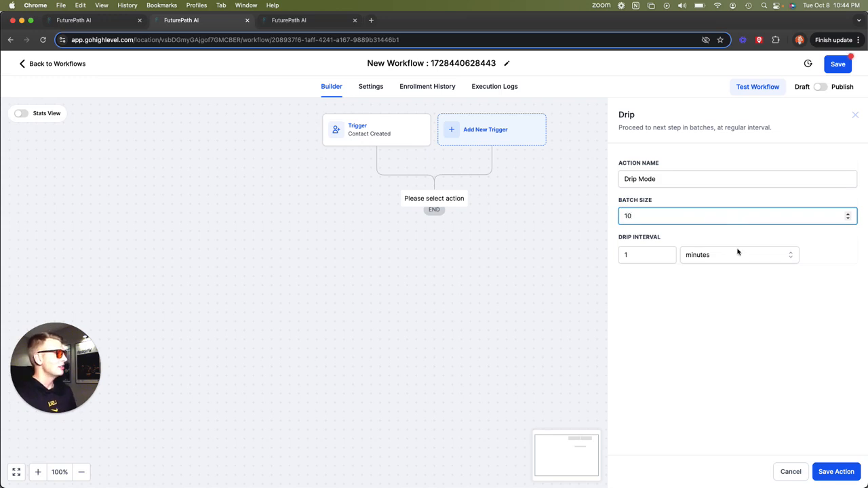
click(666, 253)
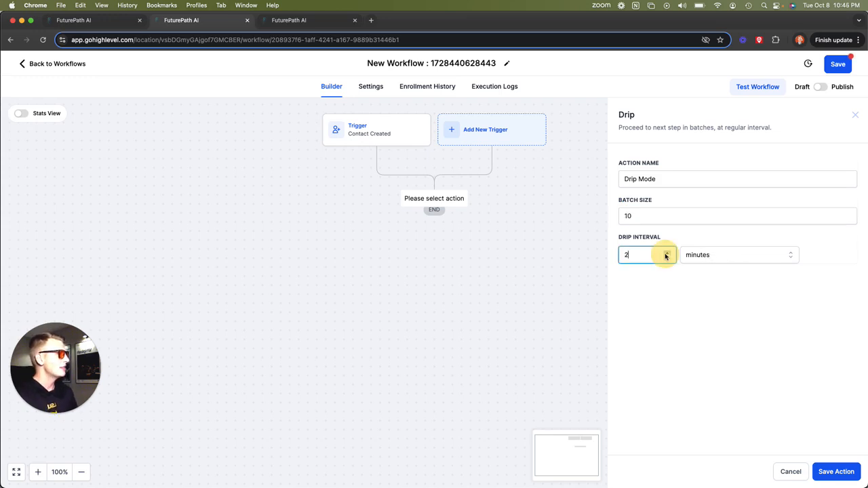
double_click(622, 253)
text(10)
key(BackSpace)
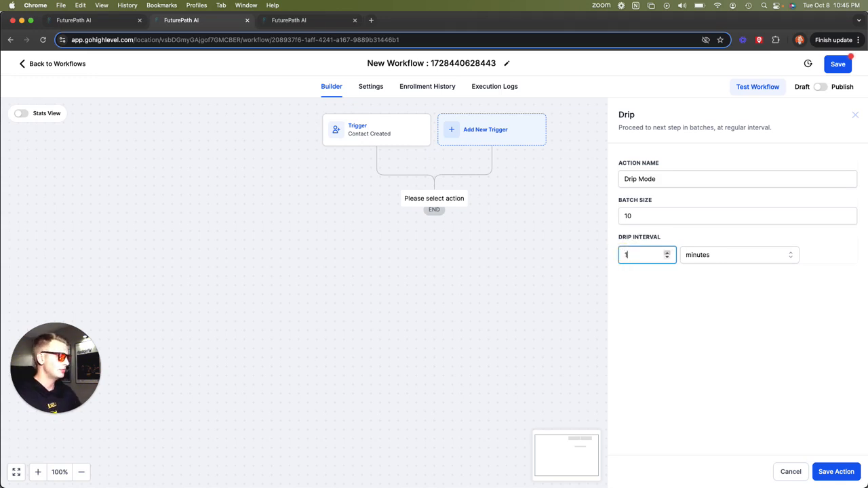
click(736, 256)
click(723, 293)
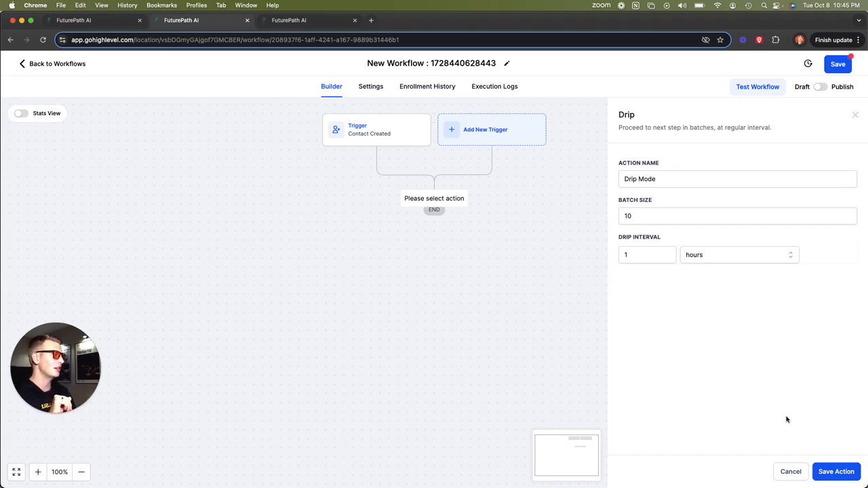
click(833, 475)
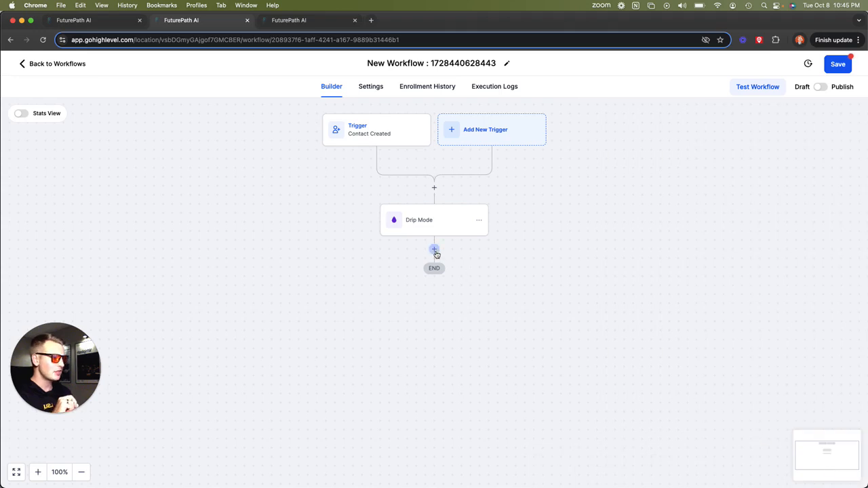
Insert an Email action directly after the Drip Mode action and save it
click(435, 250)
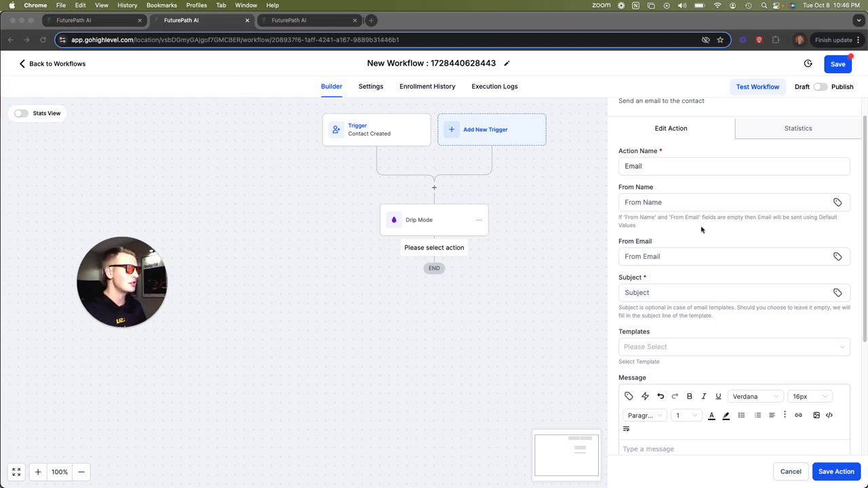
scroll(696, 296, down, 1)
scroll(706, 285, down, 1)
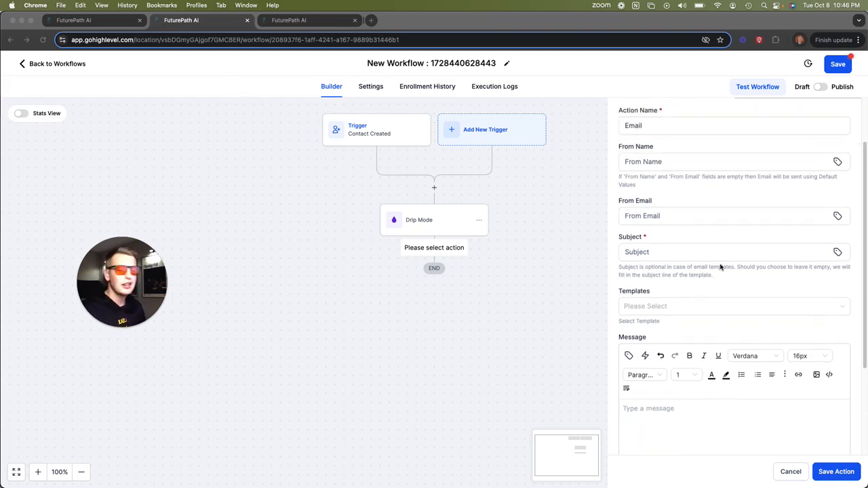
scroll(720, 267, down, 3)
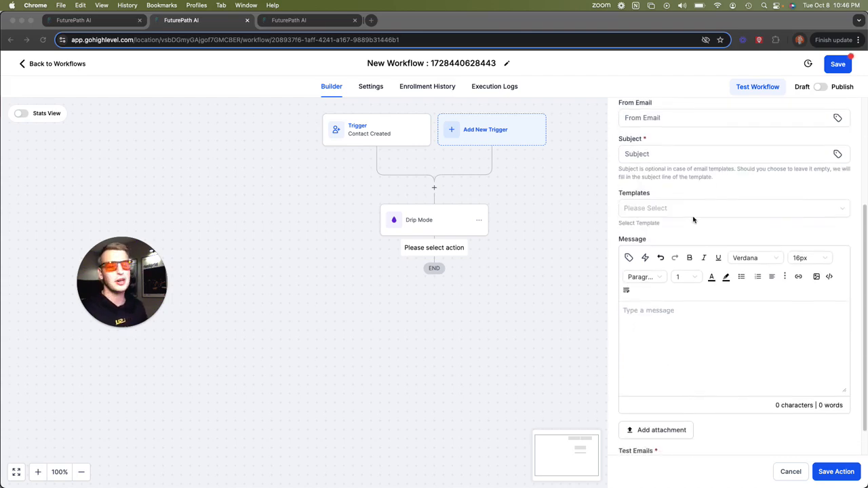
scroll(693, 219, up, 5)
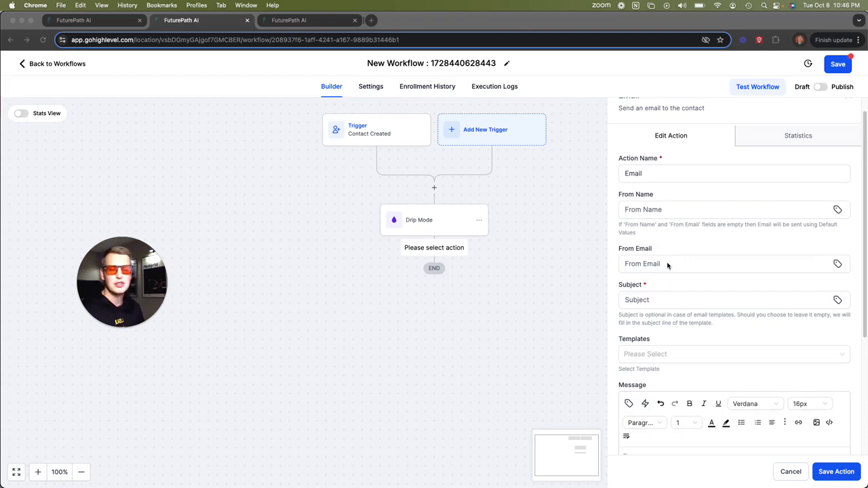
click(845, 475)
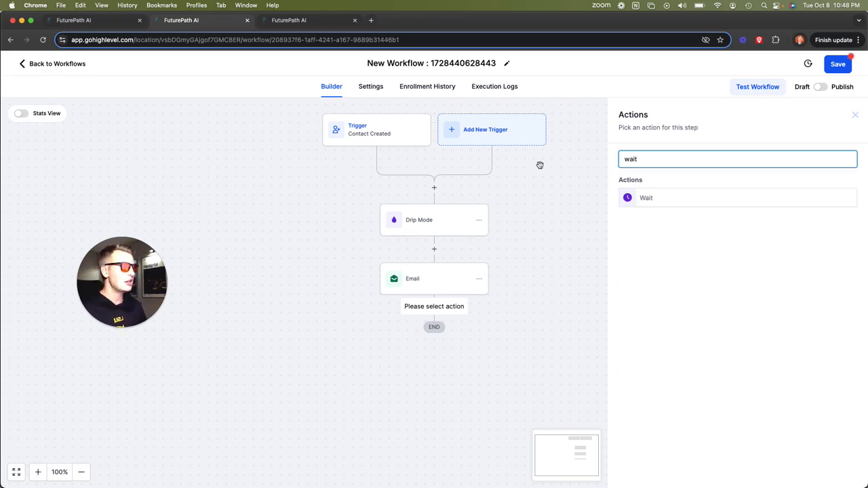
Add a Wait action after the Email action and set it to wait for Trigger Link Clicked
click(657, 199)
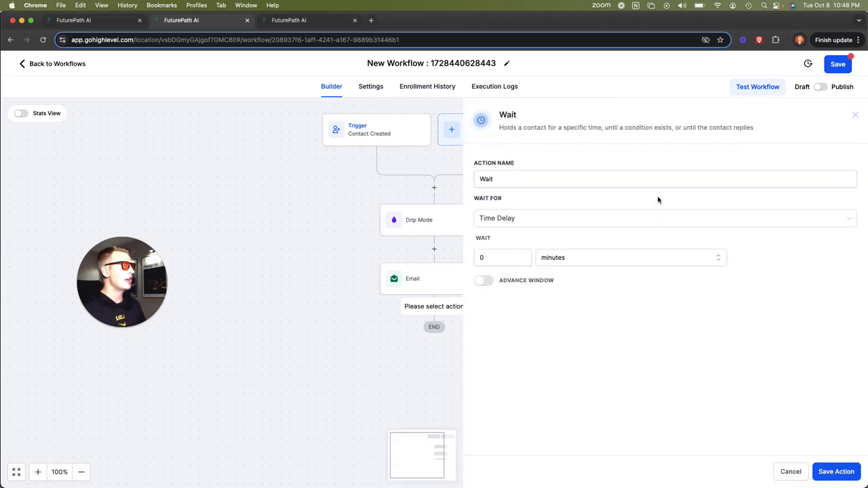
click(510, 223)
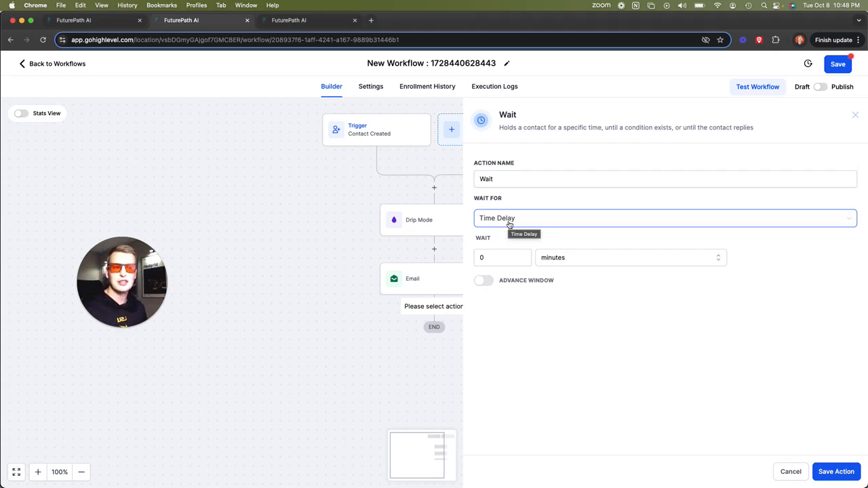
click(546, 219)
scroll(549, 285, down, 5)
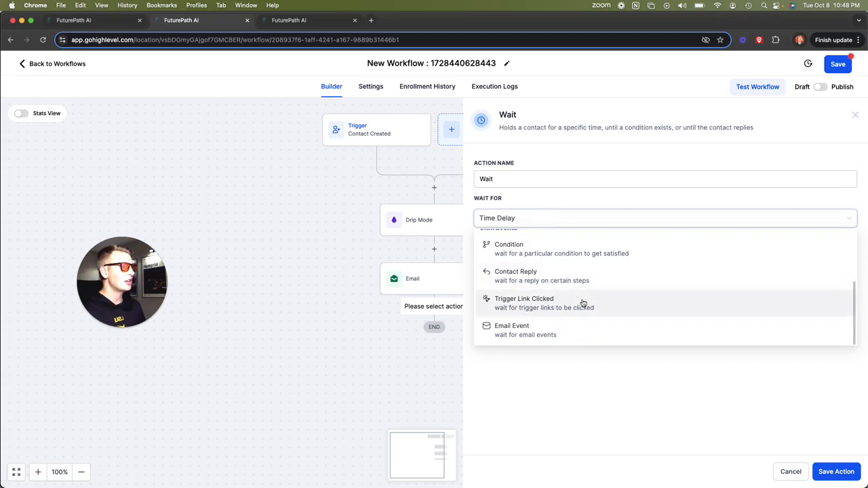
click(617, 311)
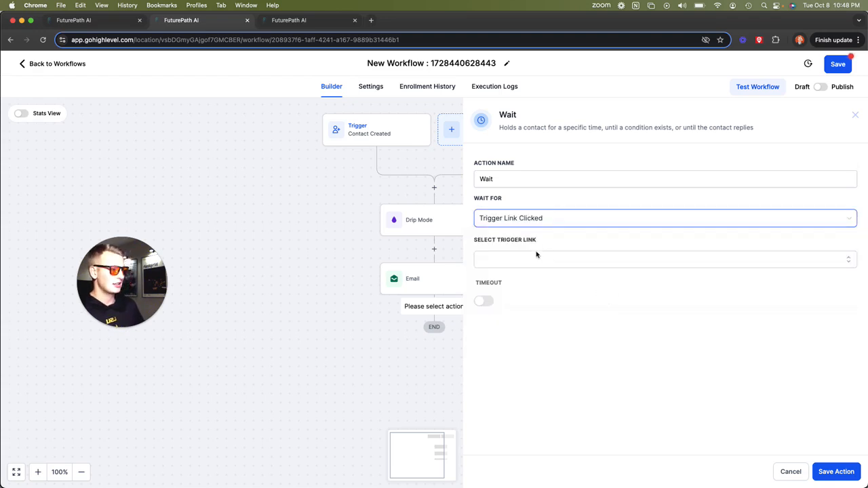
Review the email message and its booking link in the Handymen Cold Outreach workflow, and return to the new workflow
click(112, 22)
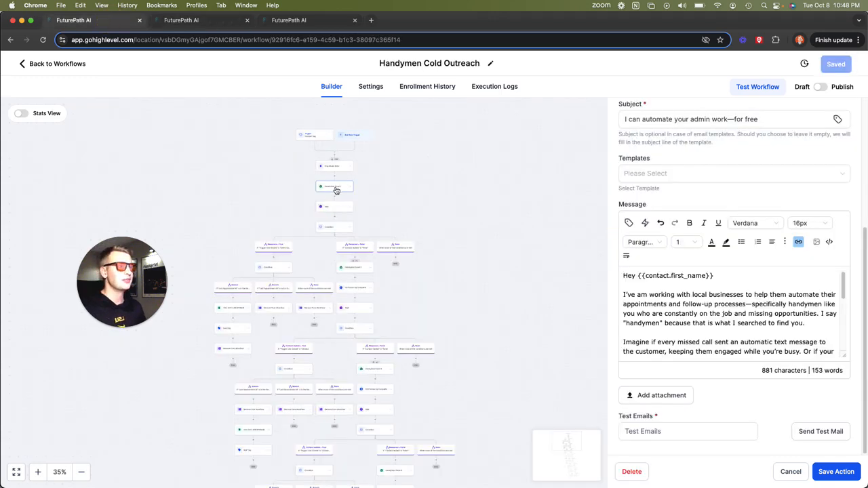
scroll(741, 289, down, 2)
scroll(741, 290, down, 5)
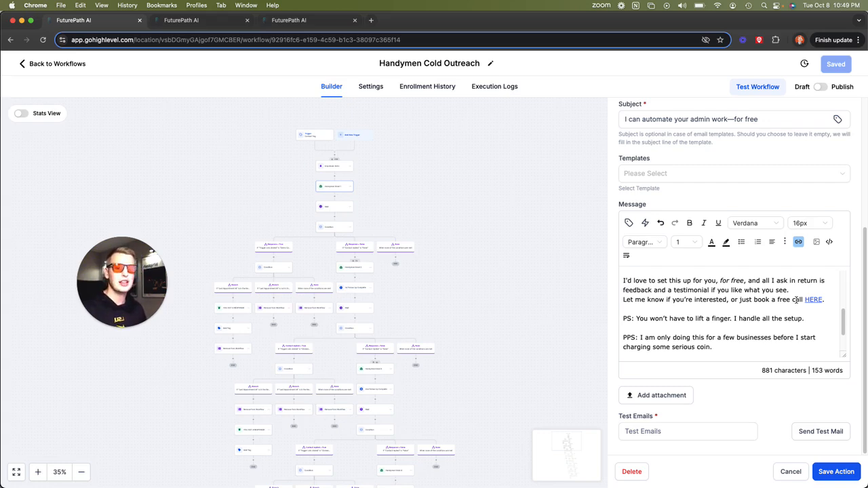
scroll(796, 299, down, 3)
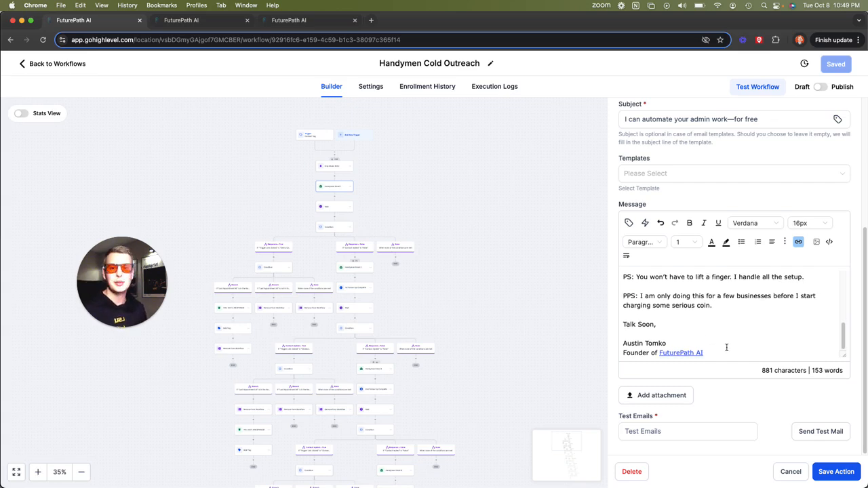
scroll(725, 331, up, 2)
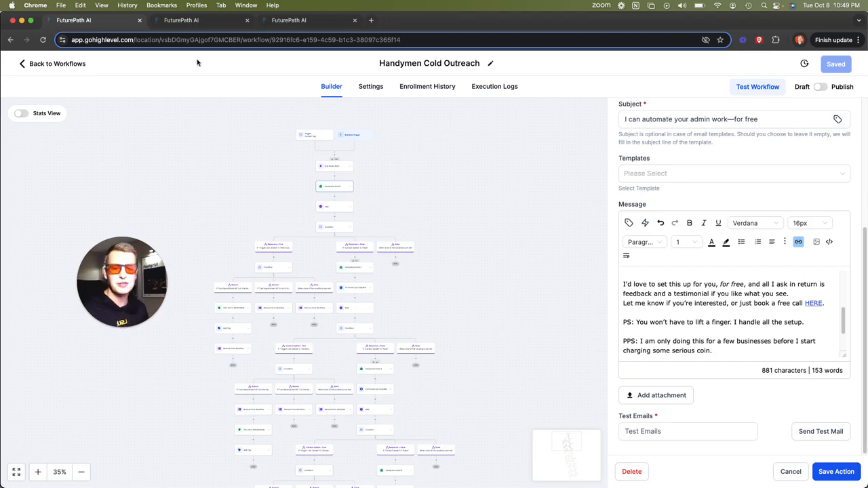
click(193, 22)
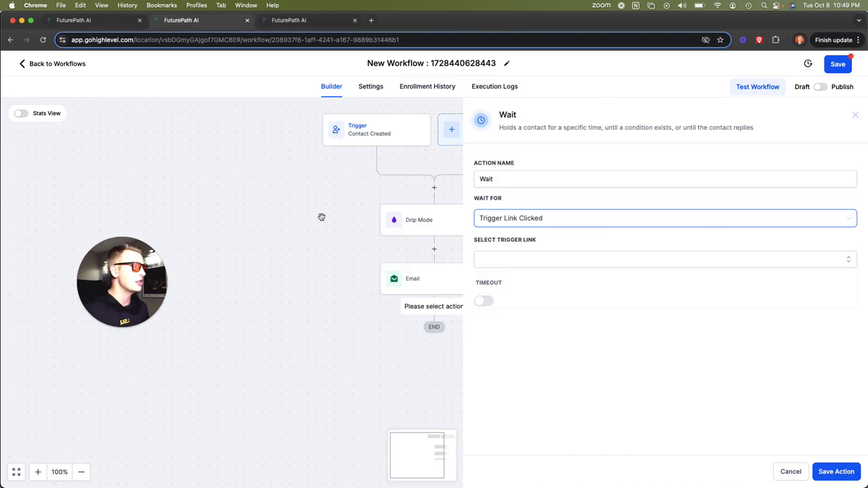
Select the trigger links "Clicked Cold Email Link - Handymen" and "Demo Calendar" for the Wait action and save it
drag(321, 217, 239, 209)
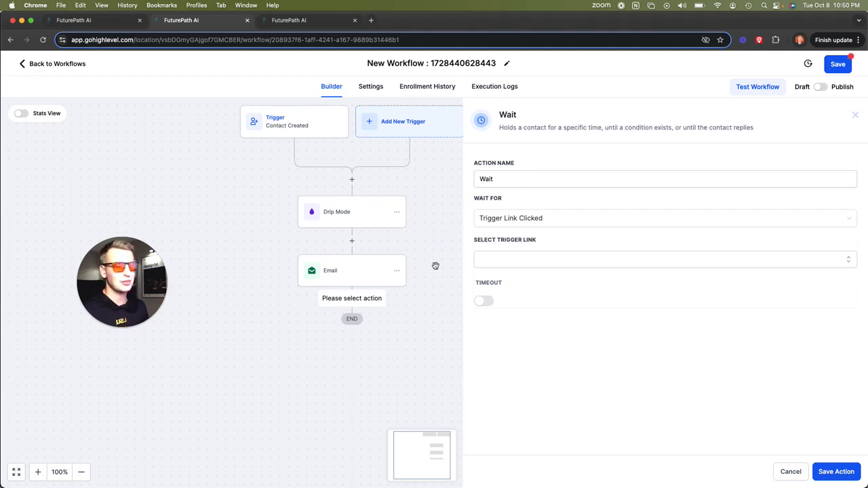
click(536, 262)
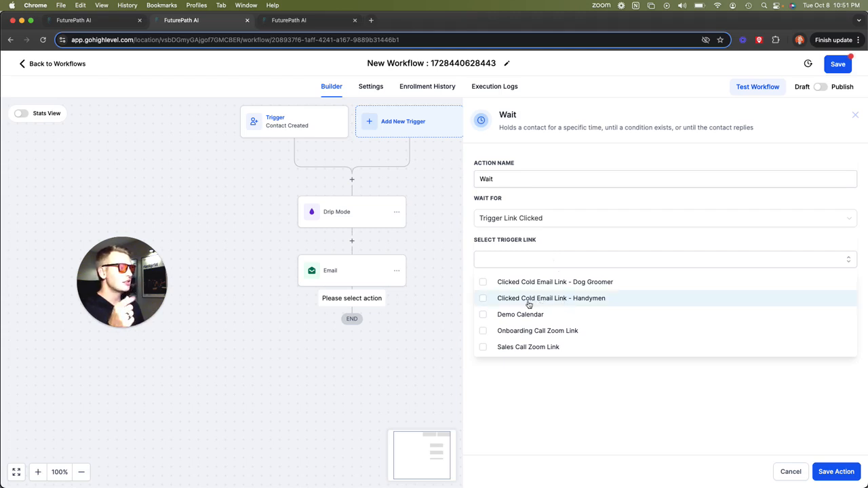
click(585, 302)
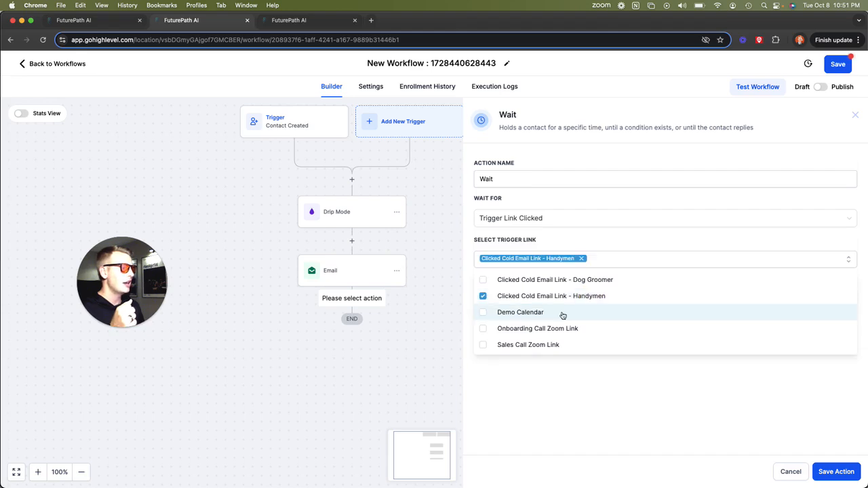
click(562, 316)
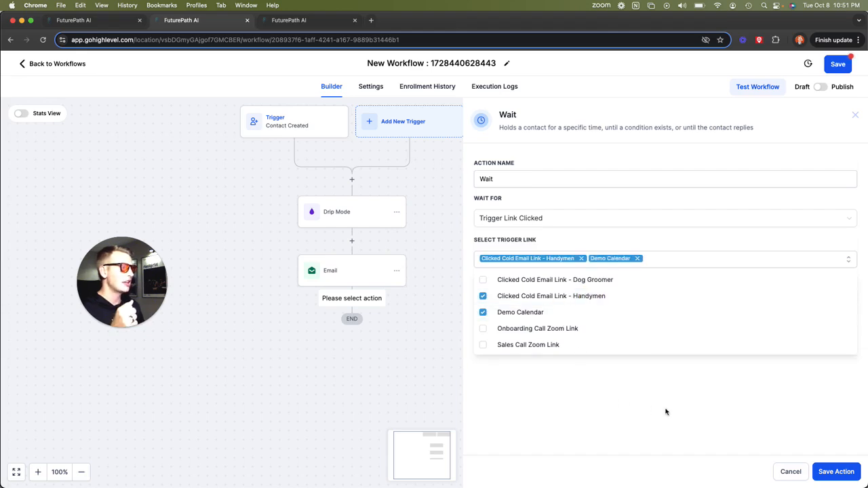
click(845, 473)
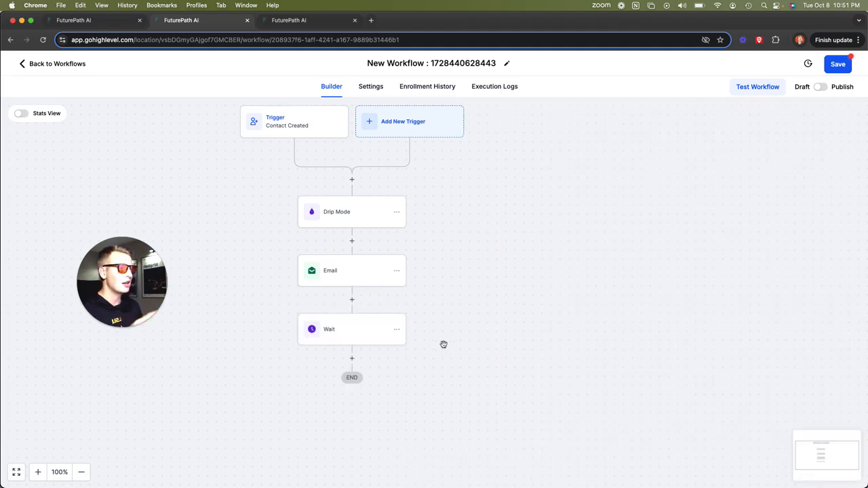
Enable the Wait action's timeout, set it to 2 days and save the action
click(342, 331)
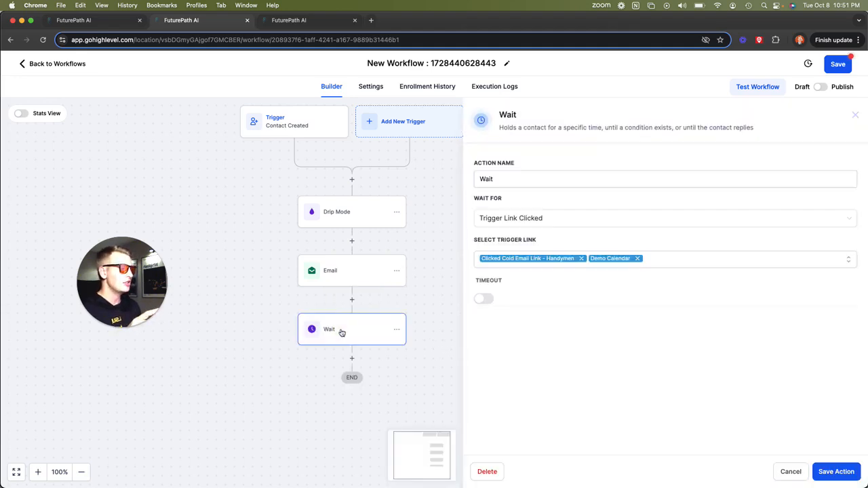
click(484, 299)
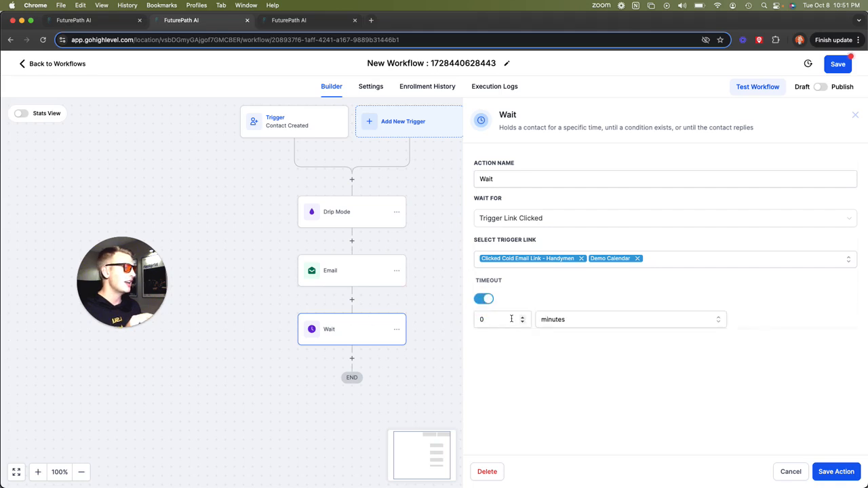
click(511, 319)
key(BackSpace)
text(2)
click(573, 325)
click(566, 342)
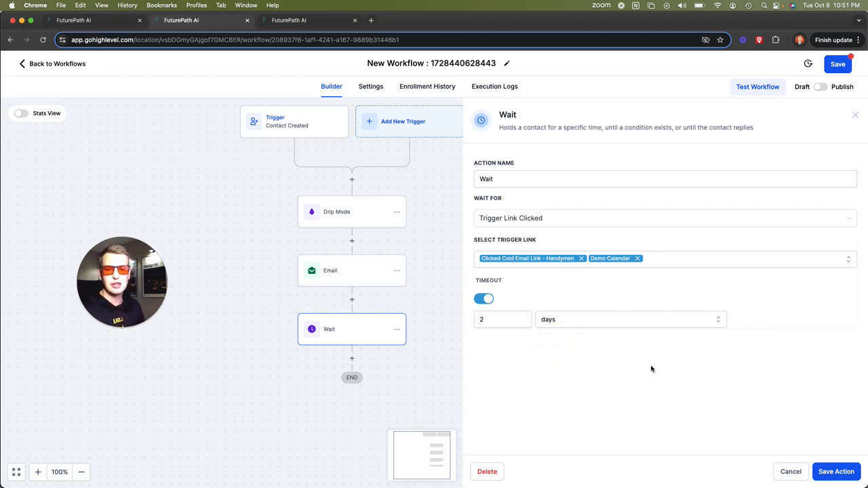
click(842, 470)
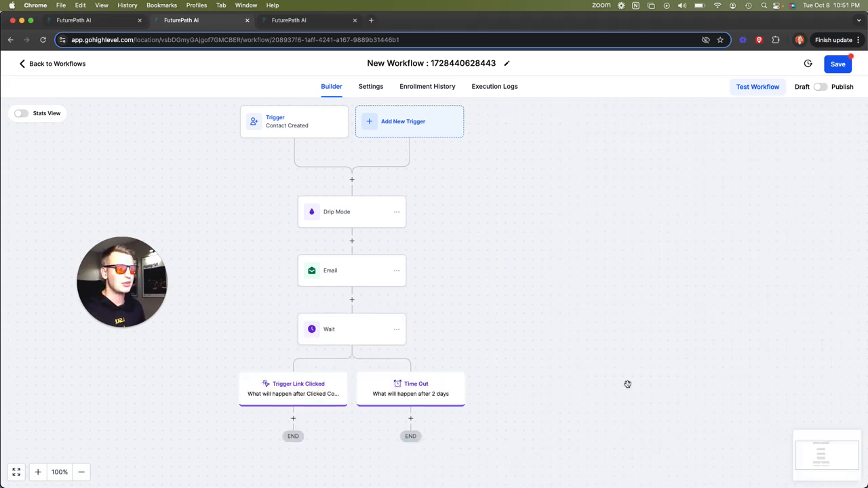
Check the Wait action's settings and add an If/Else condition under the Trigger Link Clicked branch
drag(501, 320, 526, 243)
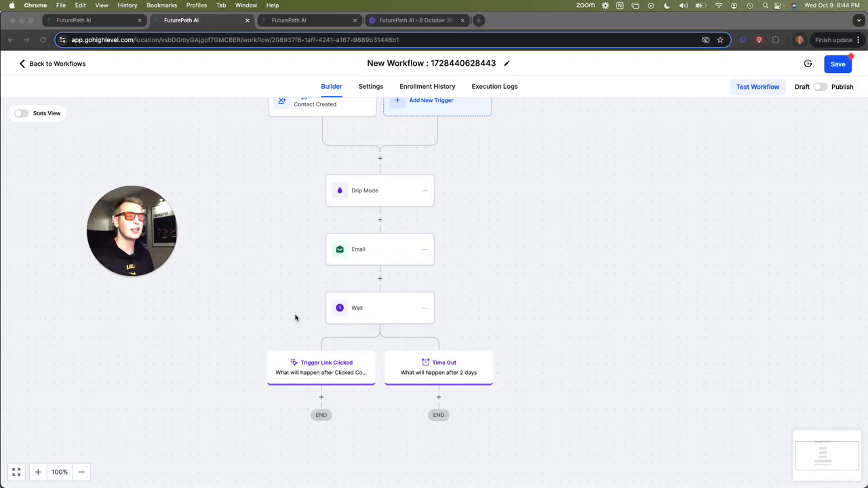
click(296, 263)
drag(298, 234, 300, 195)
scroll(300, 196, down, 2)
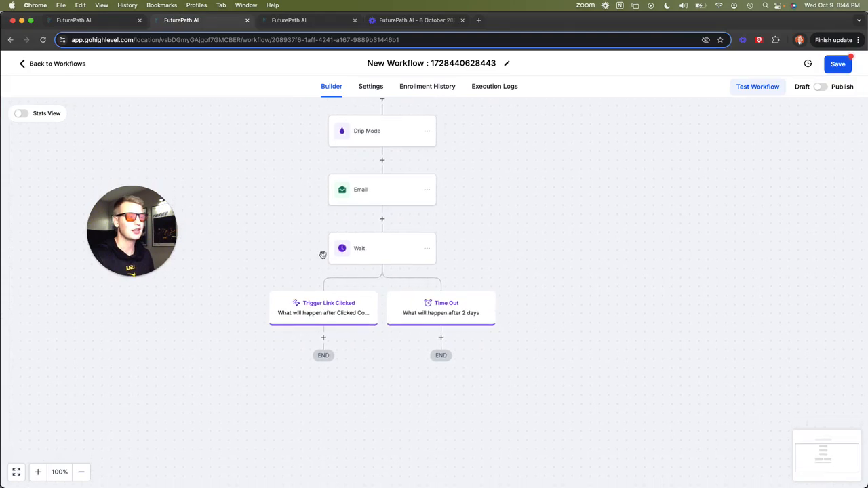
click(368, 253)
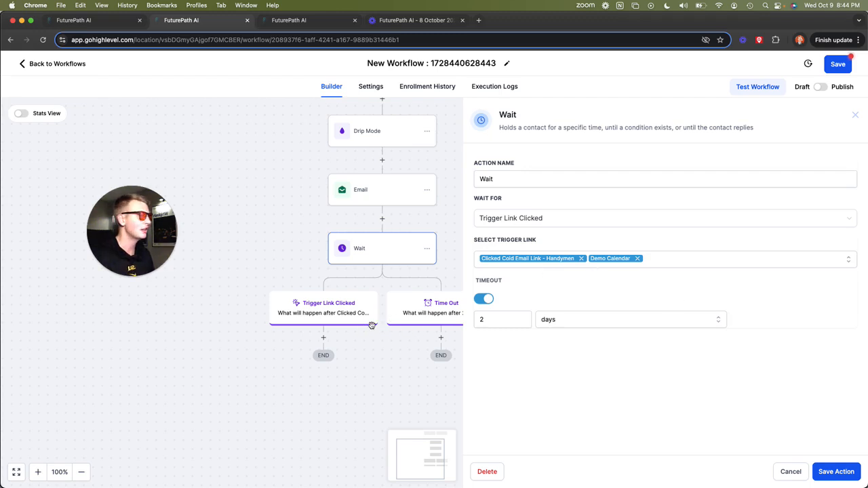
click(324, 339)
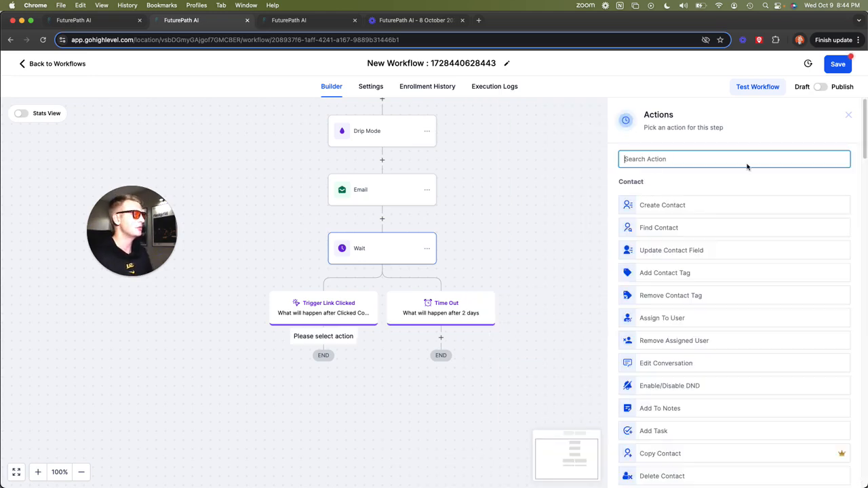
text(if)
click(684, 196)
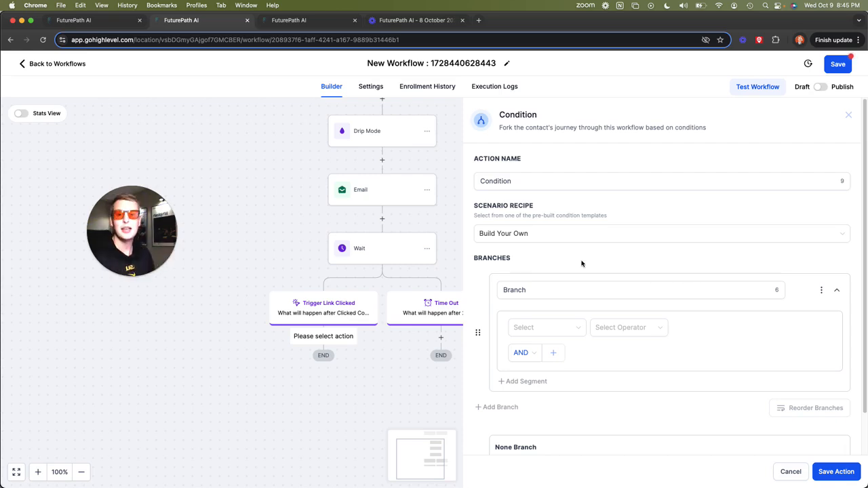
Base the condition's first branch on the contact detail Last Appointment At with the operator Is
click(567, 328)
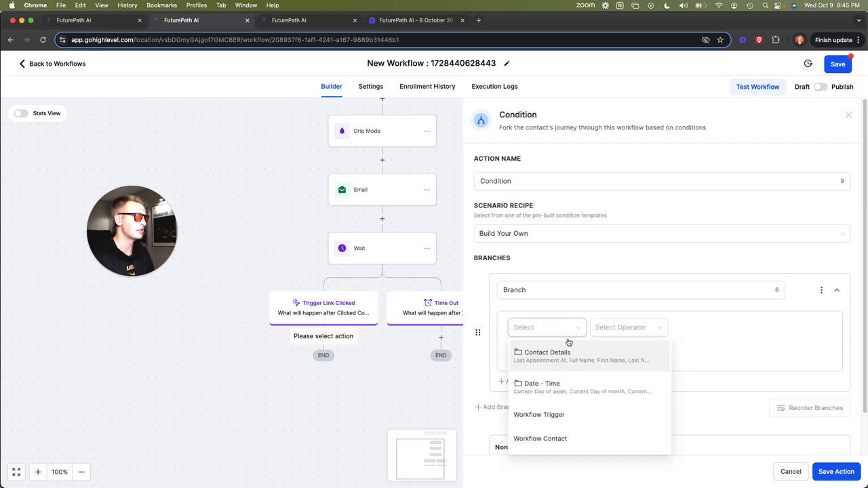
click(591, 355)
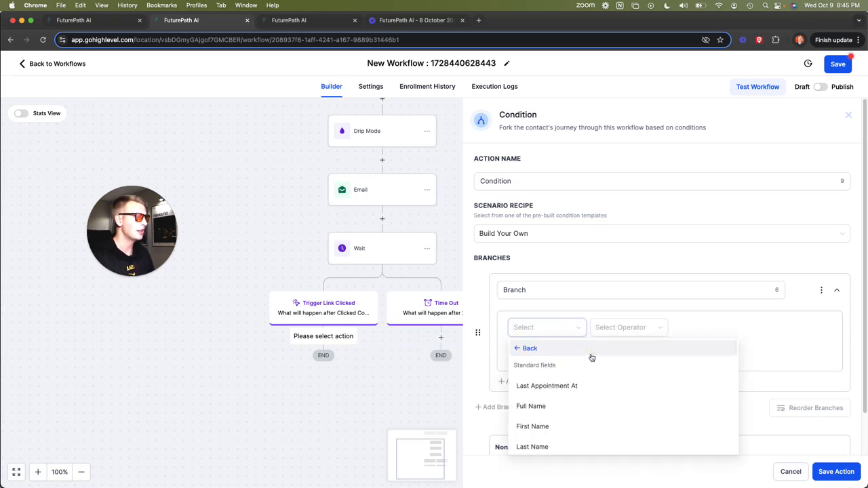
click(575, 386)
click(630, 336)
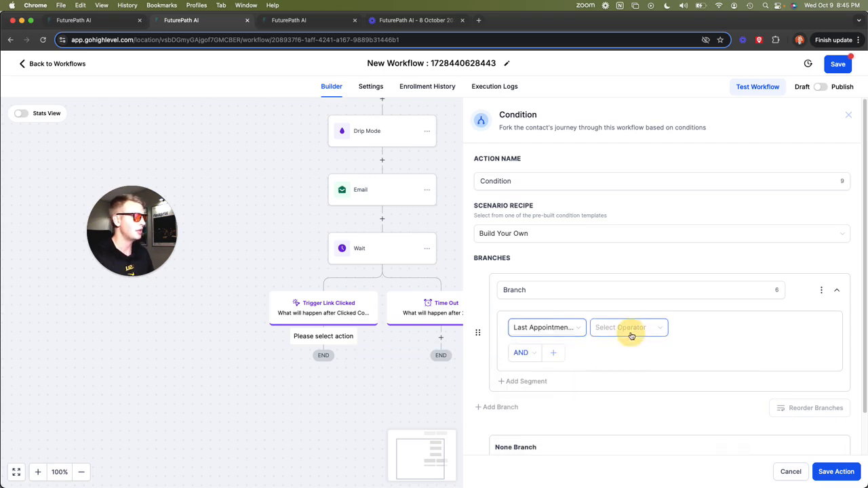
click(625, 348)
Set the Last Appointment At condition's value to In the Next 21 Days
click(682, 334)
scroll(715, 388, down, 2)
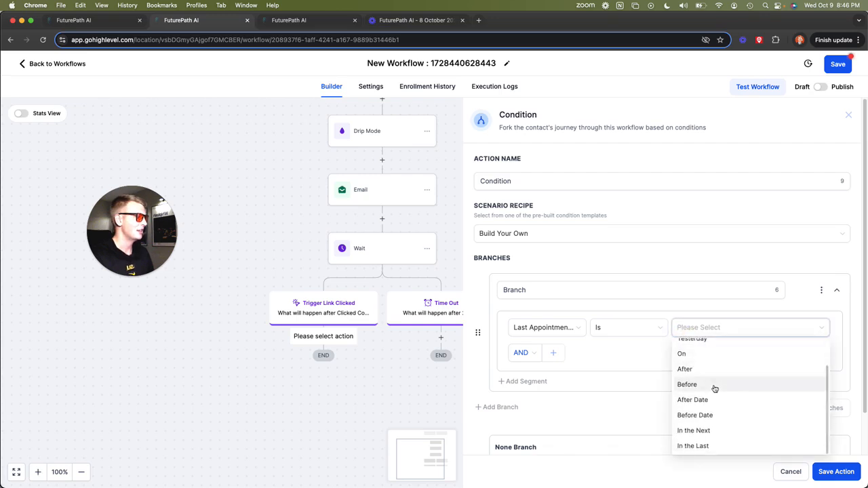
click(687, 432)
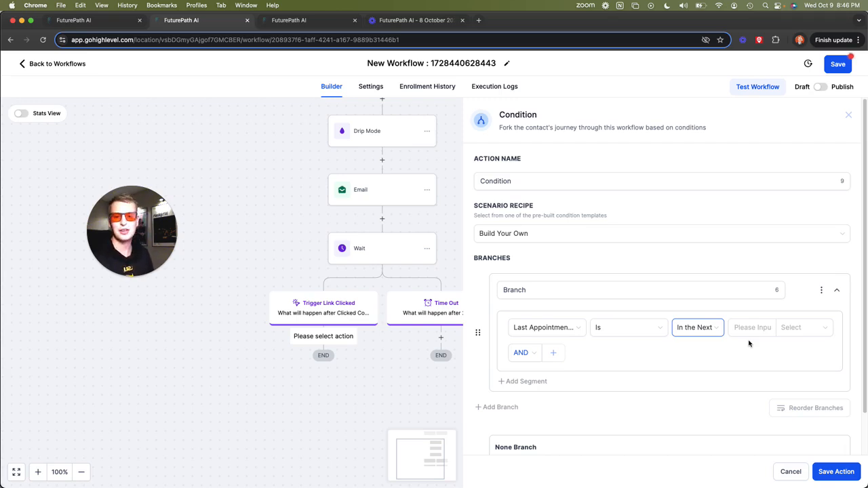
click(748, 329)
text(21)
click(789, 336)
click(790, 348)
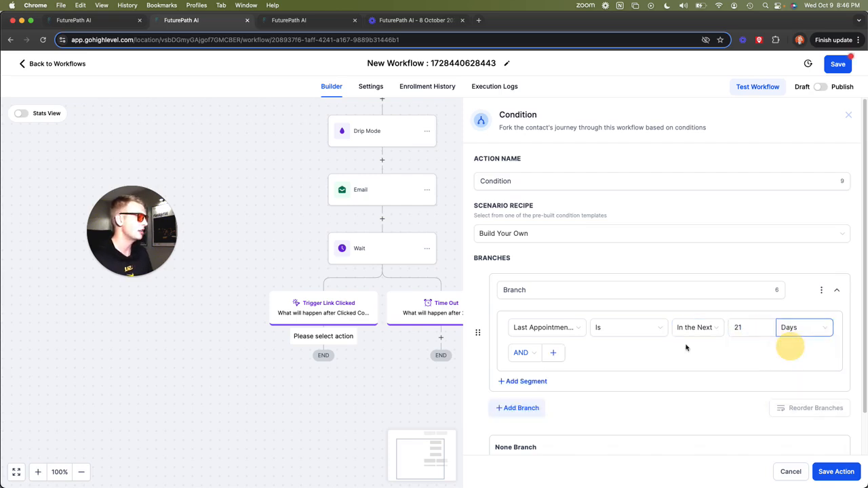
scroll(524, 363, down, 2)
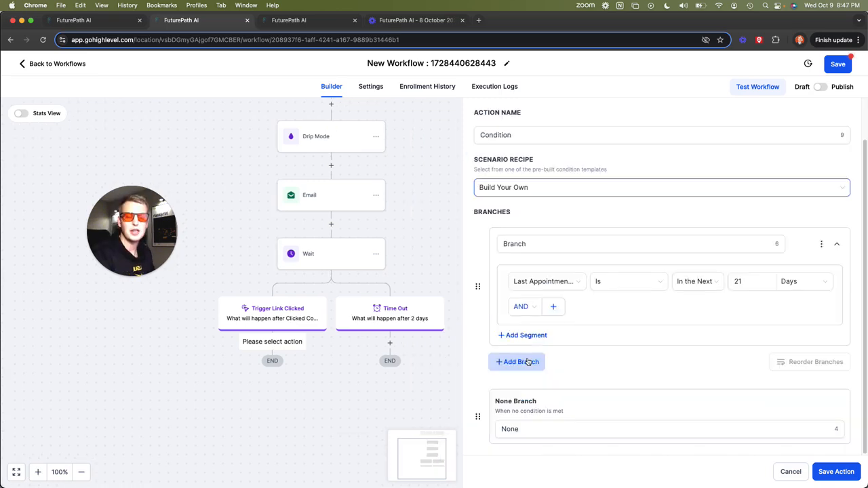
Add a second branch to the condition, based on the contact detail Last Appointment At with the operator Is not
click(528, 362)
scroll(607, 233, down, 1)
scroll(603, 244, down, 4)
click(574, 279)
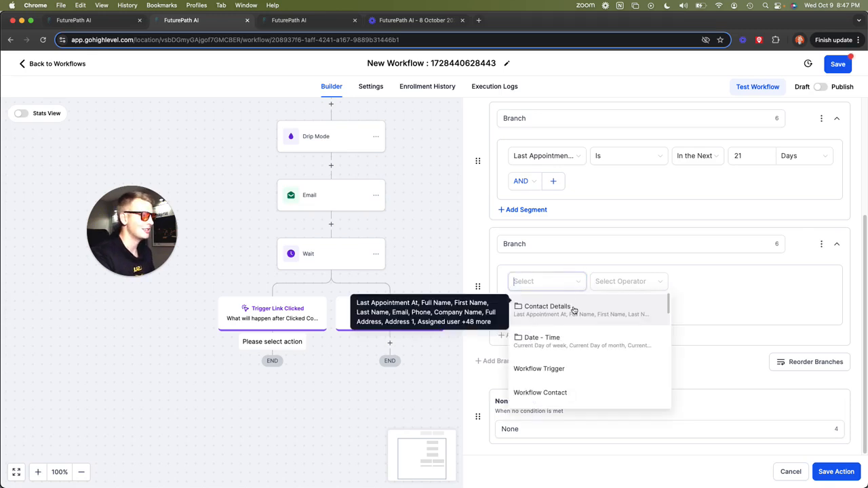
click(586, 305)
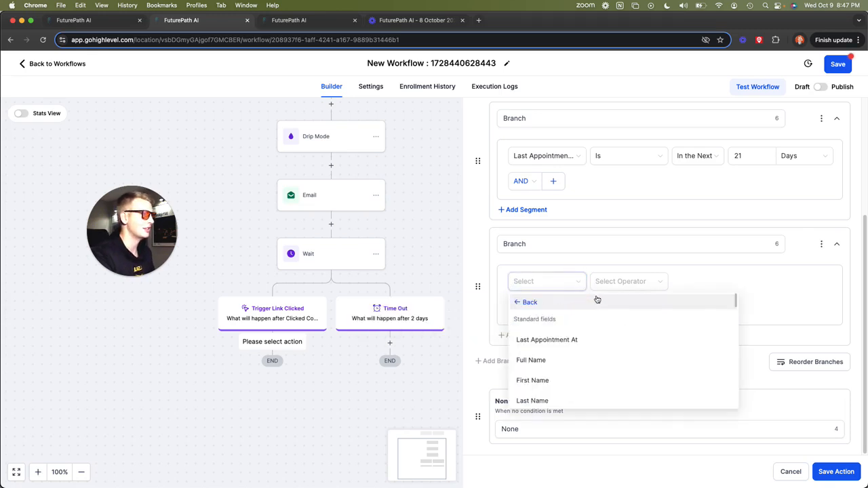
click(573, 339)
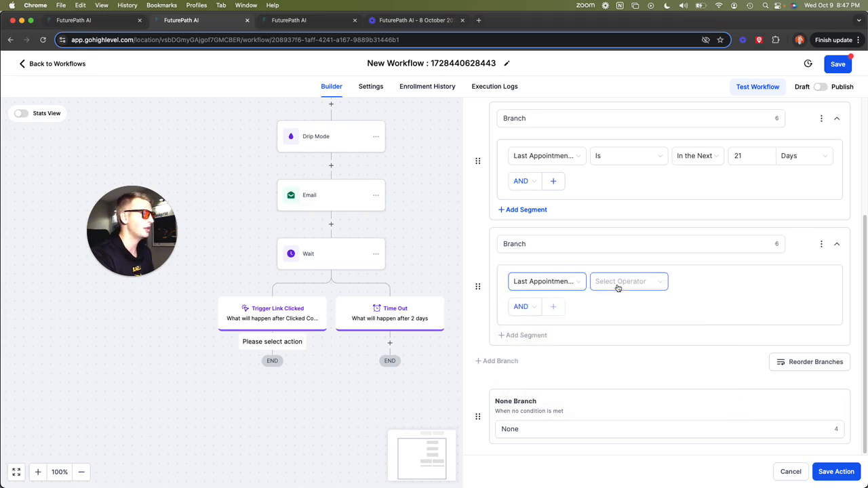
click(617, 288)
click(611, 317)
Set the second branch's value to In the Next 21 Days and save the condition action
click(686, 289)
click(695, 290)
scroll(712, 346, down, 2)
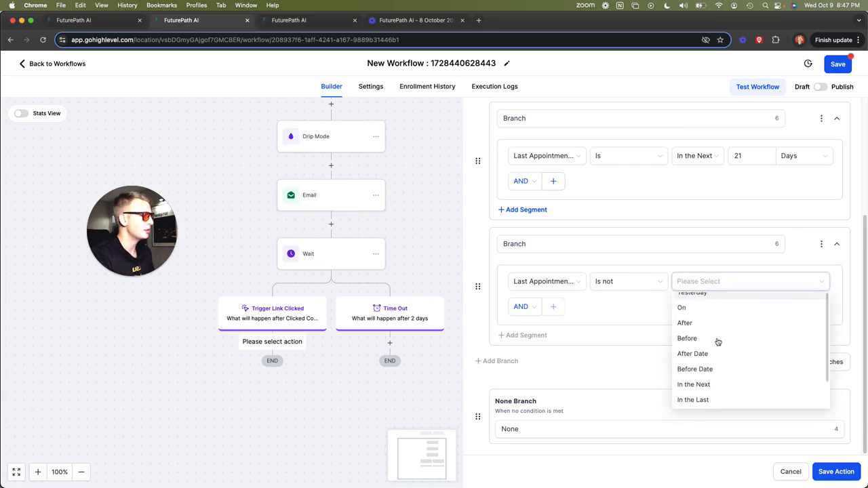
click(705, 384)
click(751, 283)
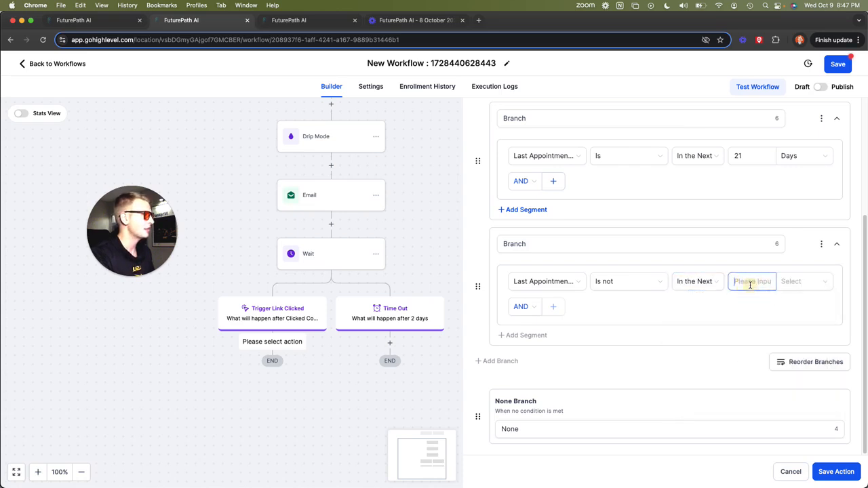
text(21)
click(813, 278)
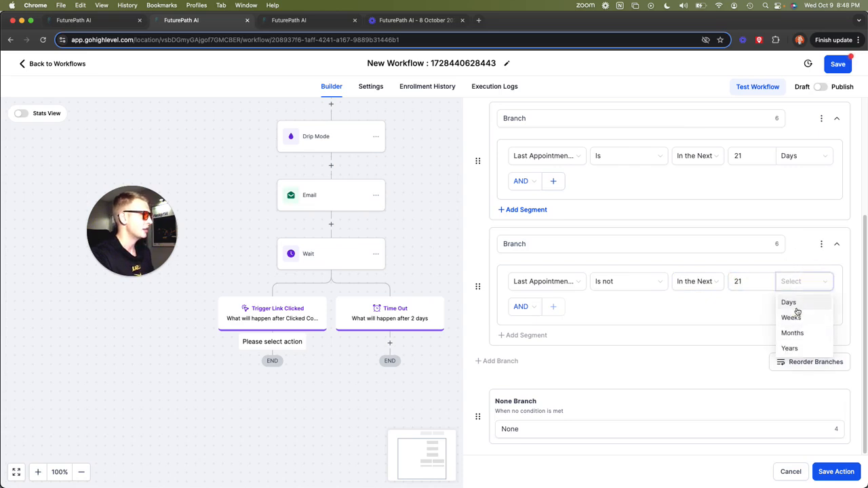
click(795, 305)
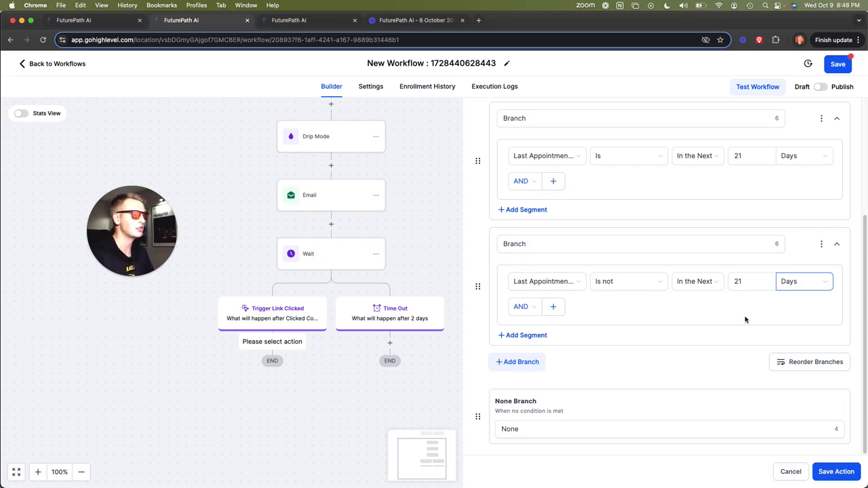
click(833, 472)
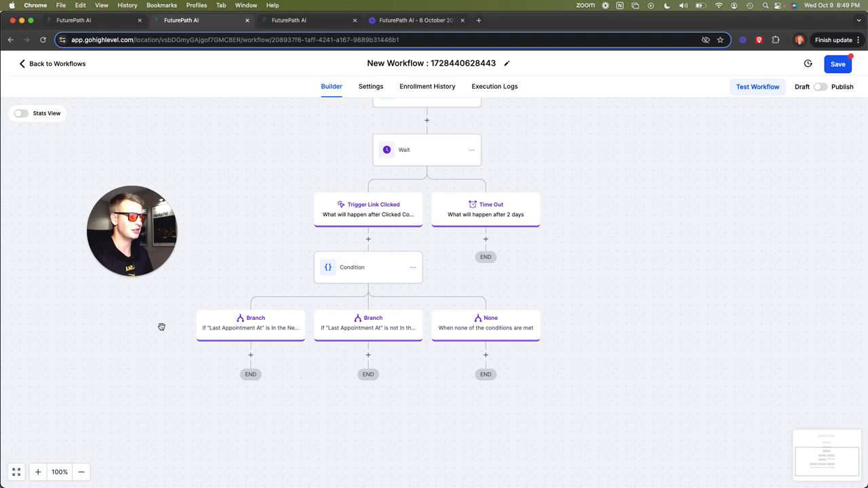
Add an Internal Notification action of type Email under the condition's first branch
drag(167, 353, 191, 319)
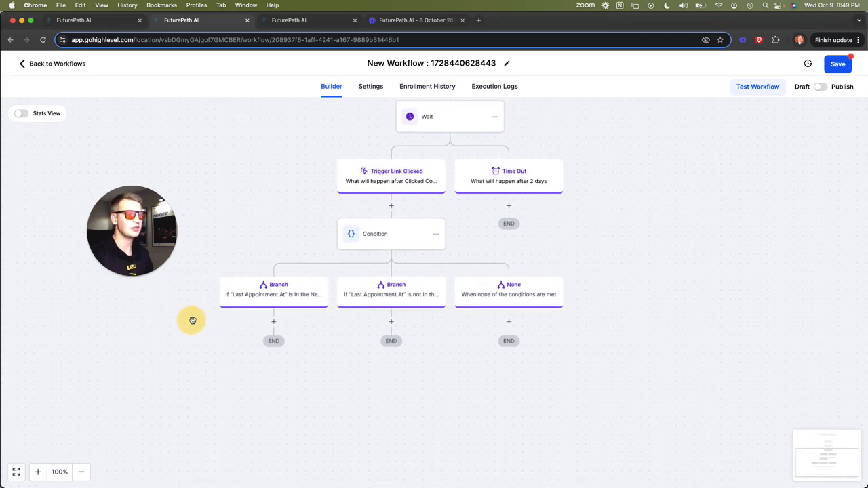
click(272, 323)
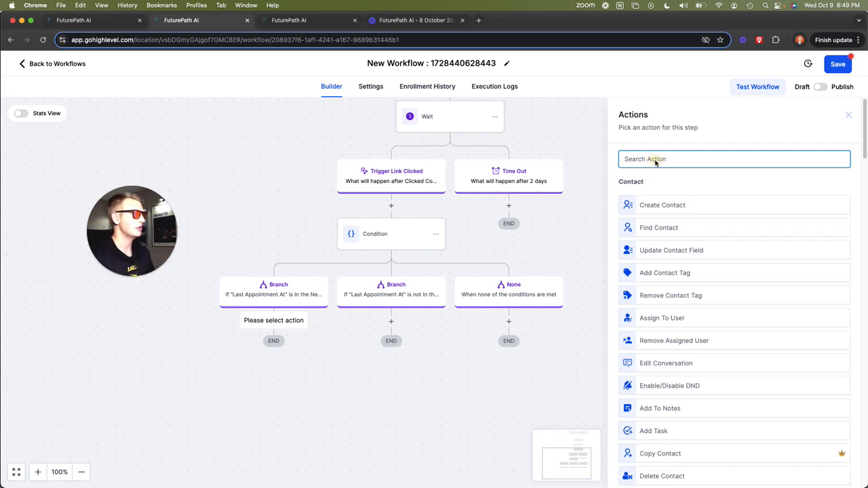
text(inter)
click(675, 198)
click(683, 217)
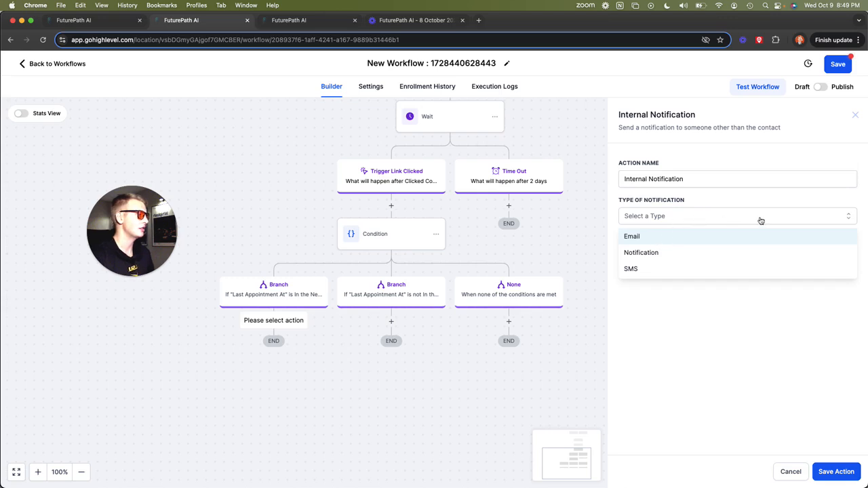
click(699, 236)
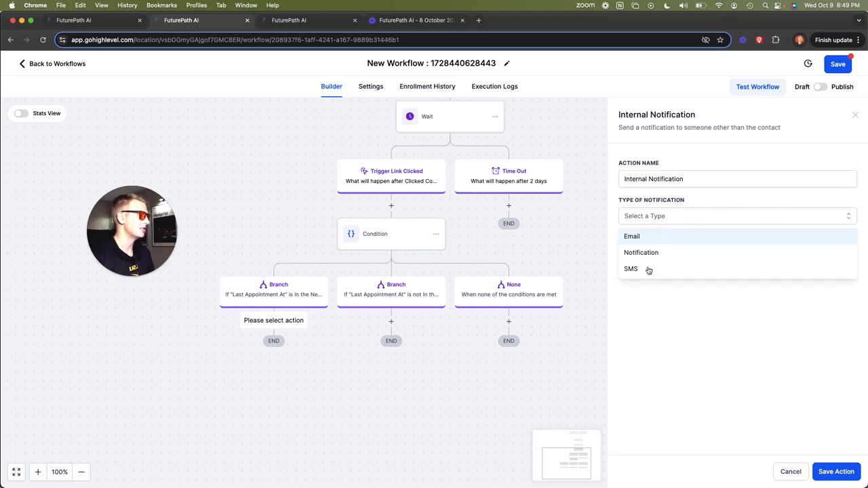
scroll(671, 298, down, 2)
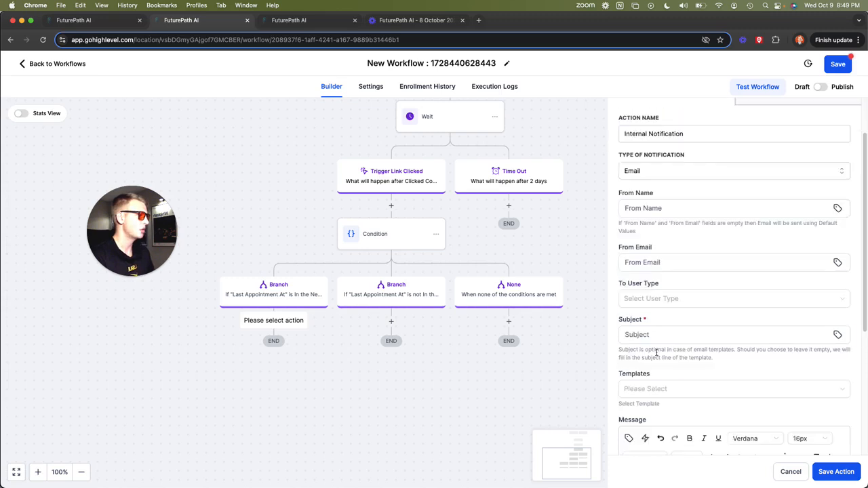
Set the notification email's subject to NEWCUSTOMER, try to save the action and open the recipient user type choices
click(655, 334)
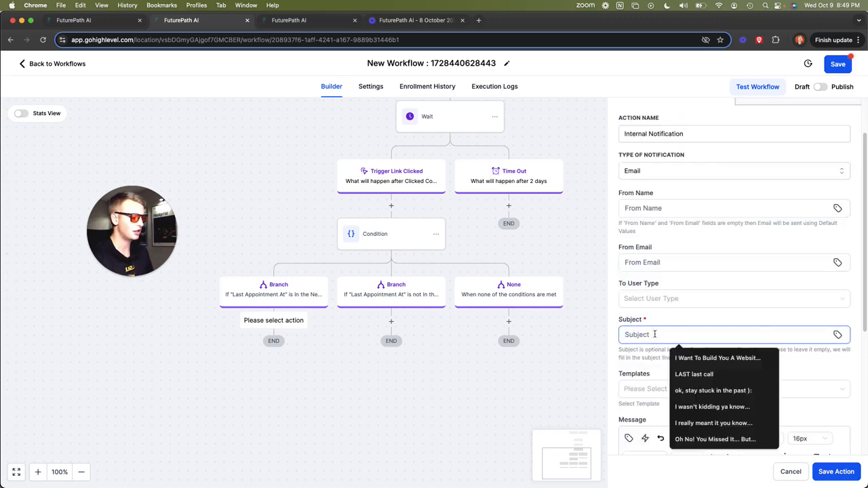
text(NEW)
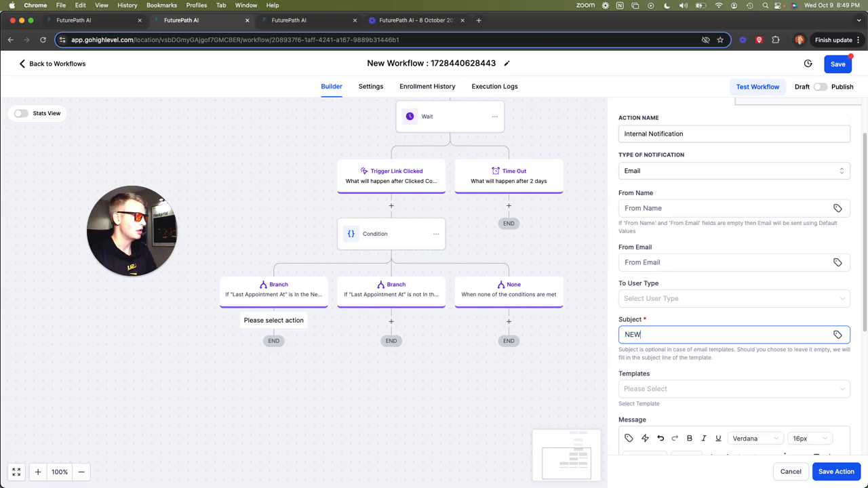
text(CUSTOMER)
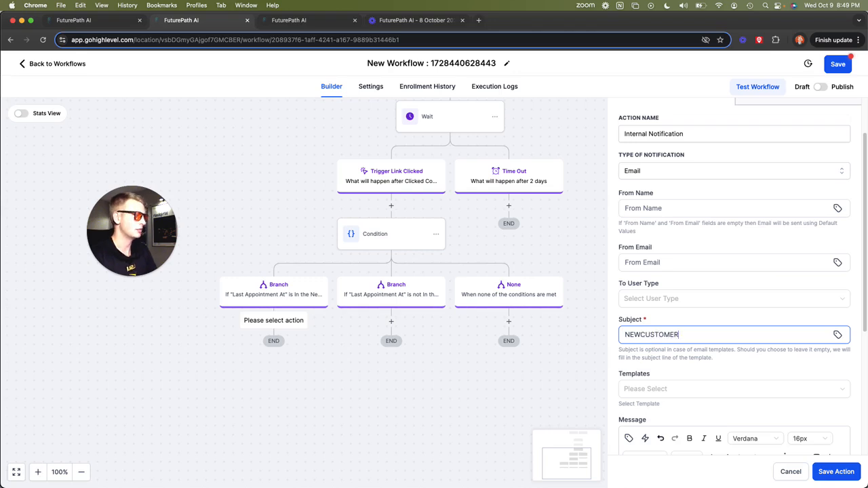
scroll(701, 312, down, 4)
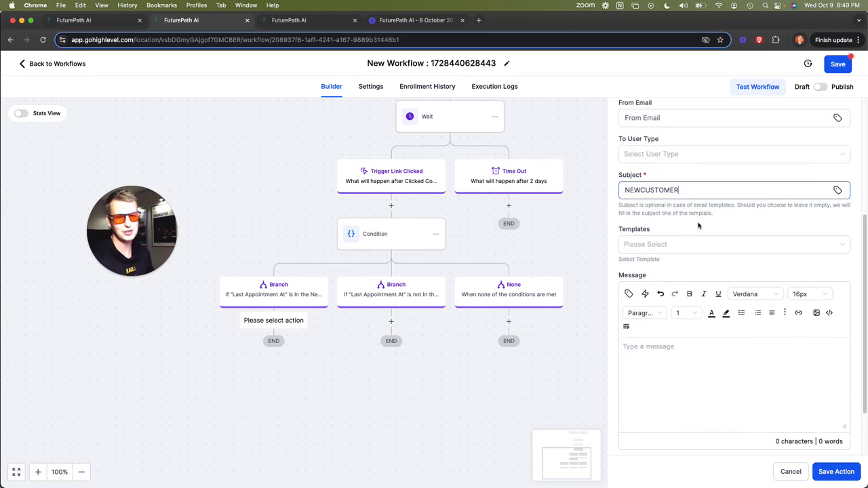
click(848, 473)
scroll(707, 239, up, 5)
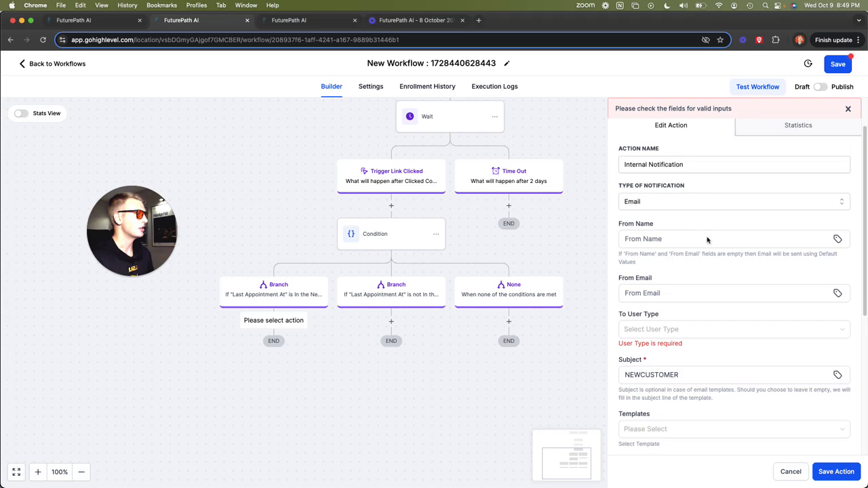
click(689, 331)
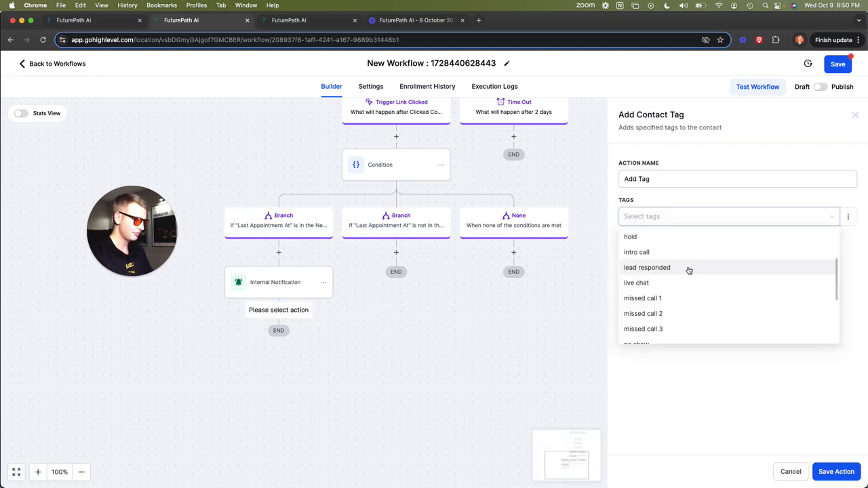
Select the tag "lead responded" for the Add Contact Tag action and save it below the Internal Notification
click(688, 269)
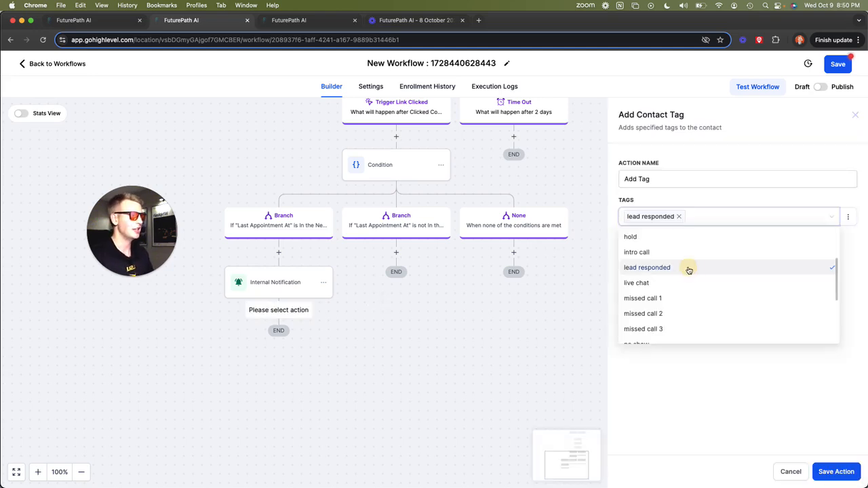
click(776, 416)
click(833, 470)
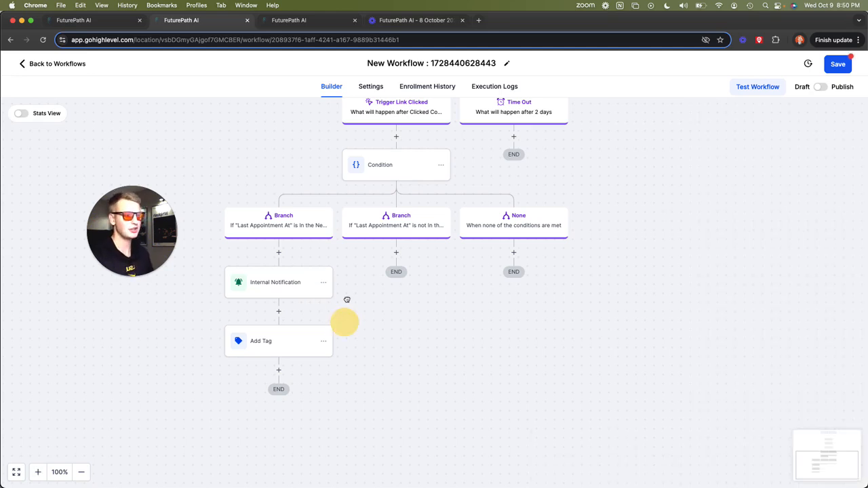
Add a Remove From Workflow action after the Add Tag action in the first branch
drag(345, 323, 346, 297)
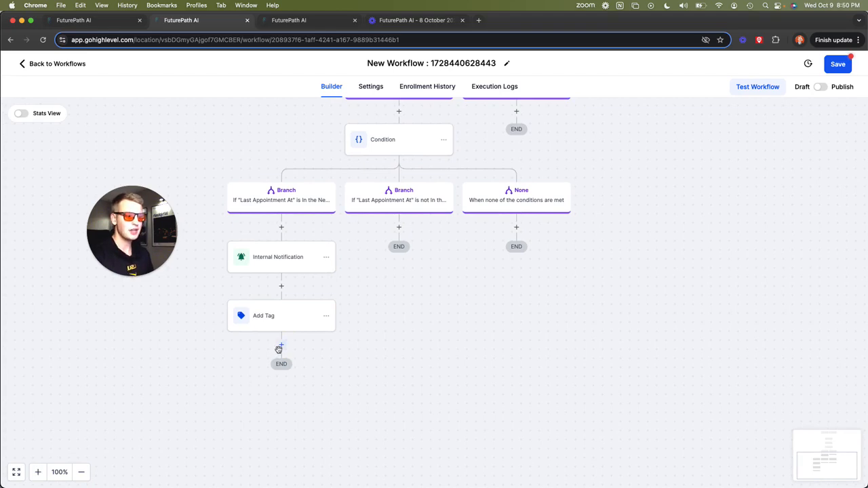
click(280, 347)
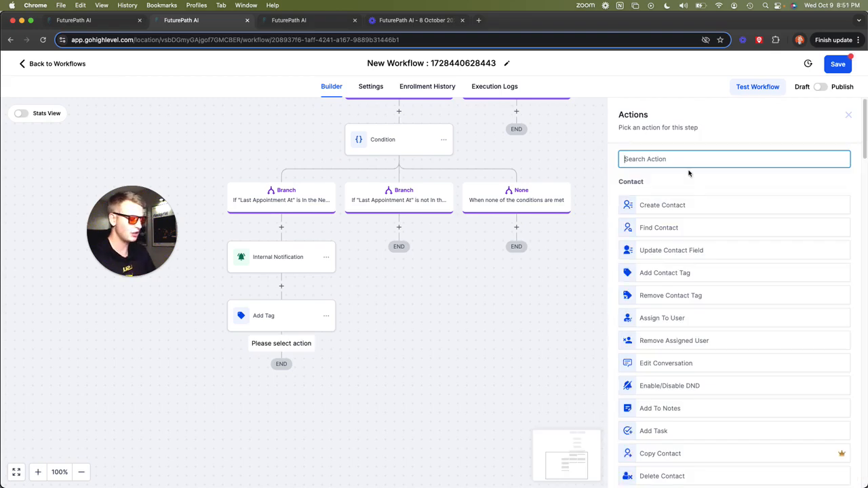
scroll(677, 251, down, 10)
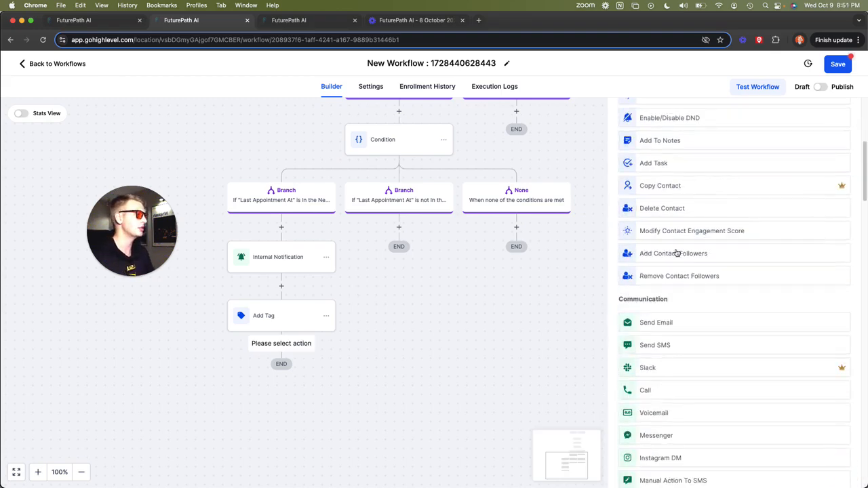
scroll(682, 255, down, 15)
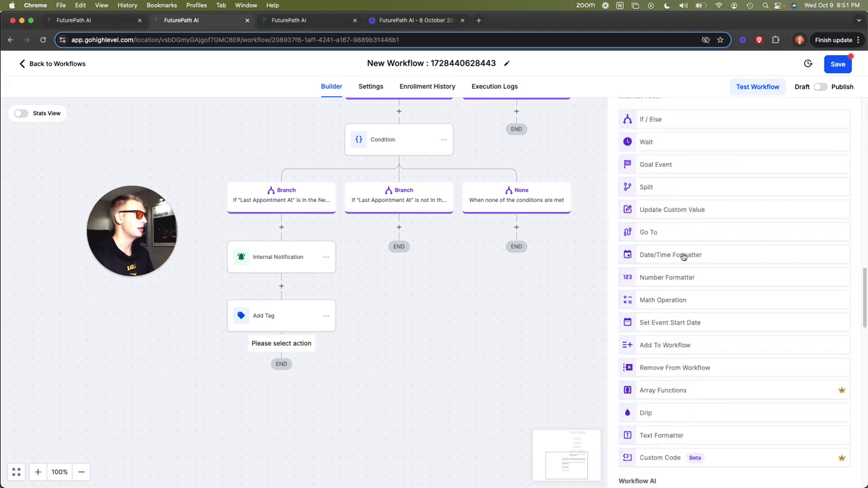
click(689, 363)
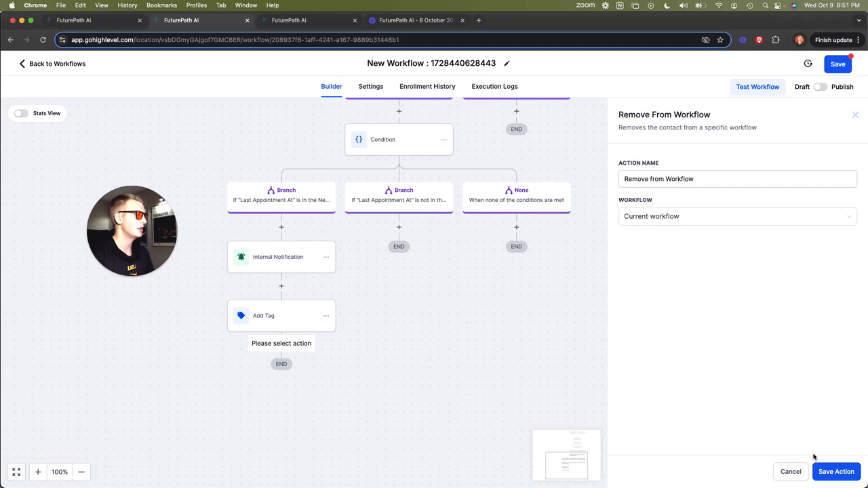